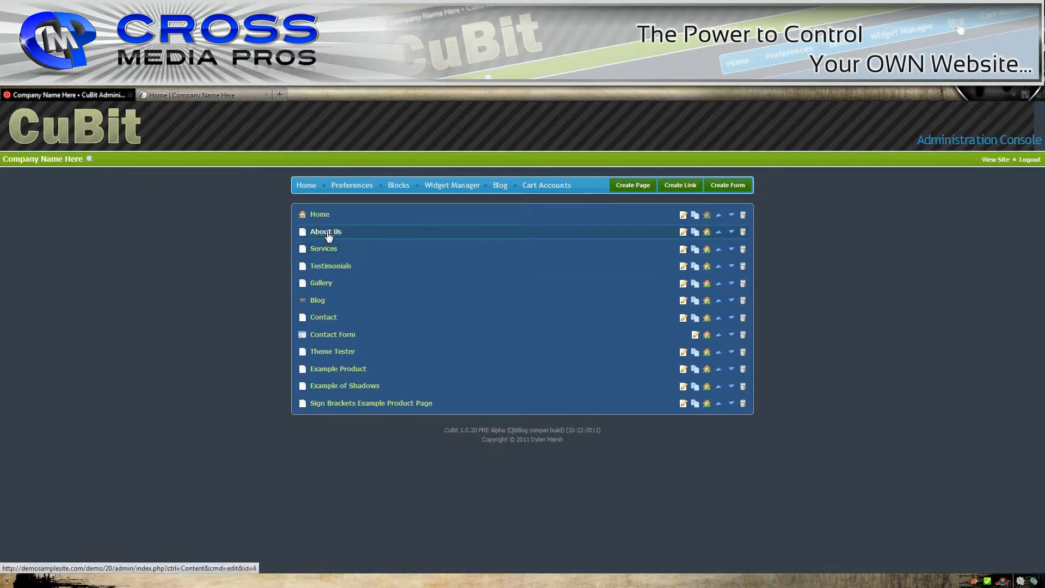
# Open the About Us page for editing and look through its content.
pyautogui.click(328, 234)
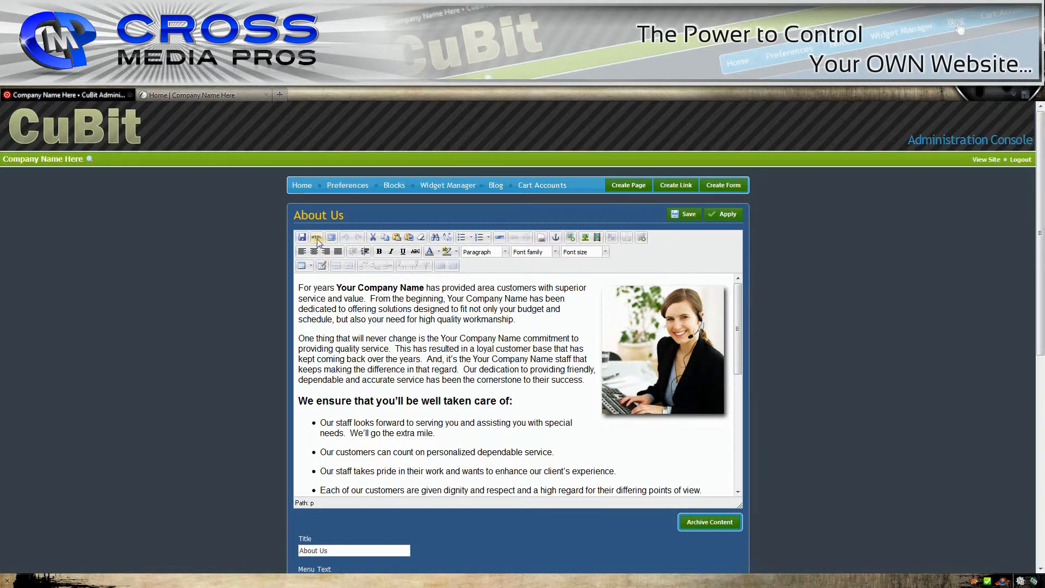
pyautogui.click(424, 302)
pyautogui.scroll(-4, 494, 329)
pyautogui.scroll(-4, 495, 329)
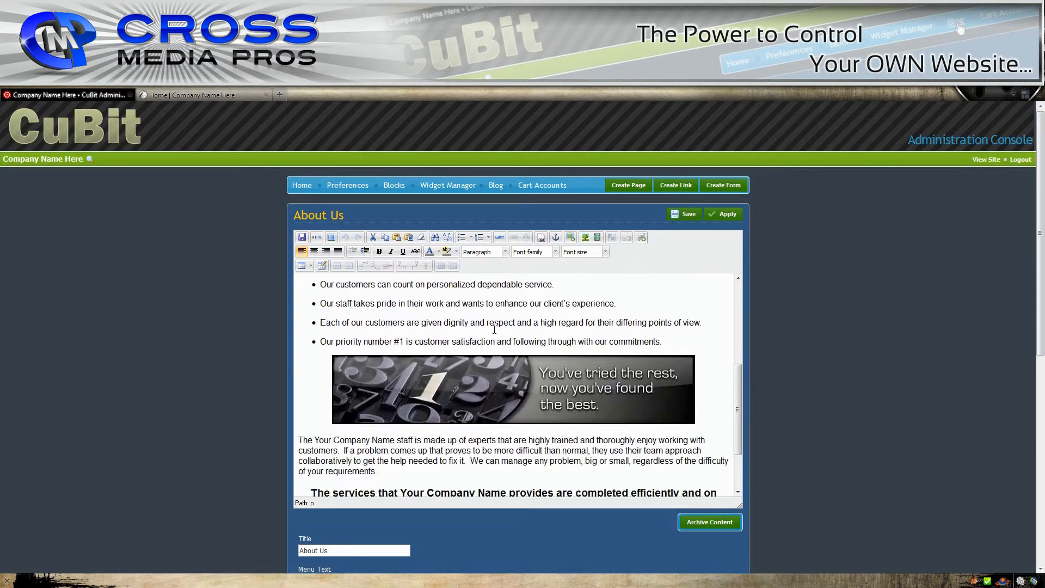
pyautogui.scroll(8, 494, 329)
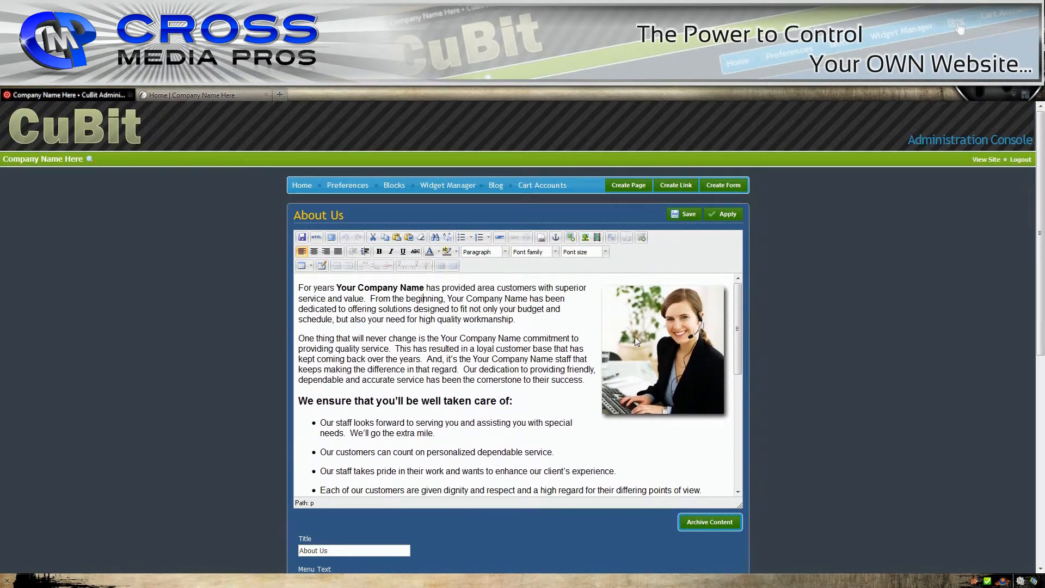
# Open the image settings of the receptionist photo and examine its URL, description and title fields.
pyautogui.click(657, 323)
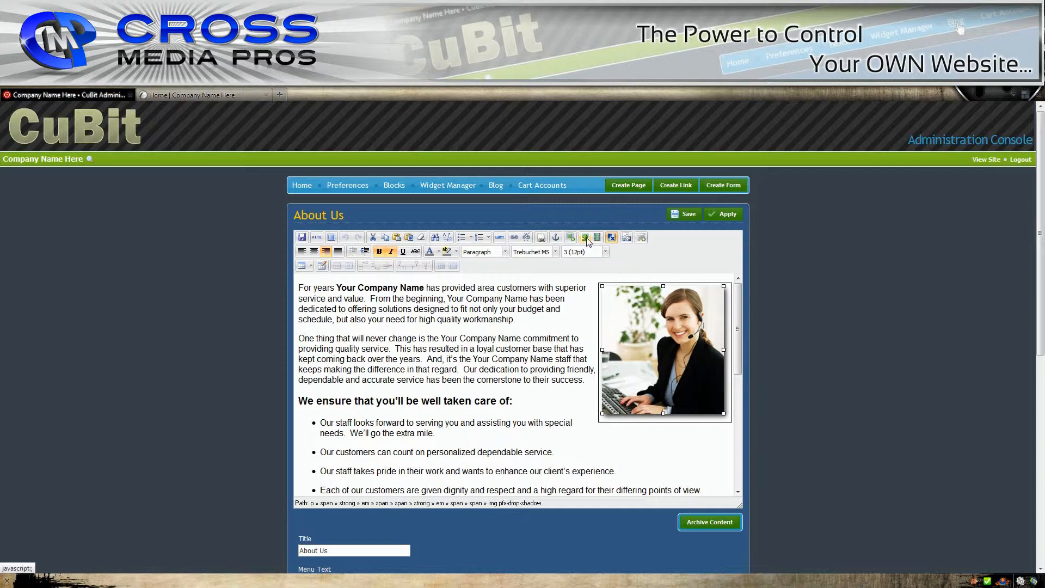
pyautogui.click(586, 237)
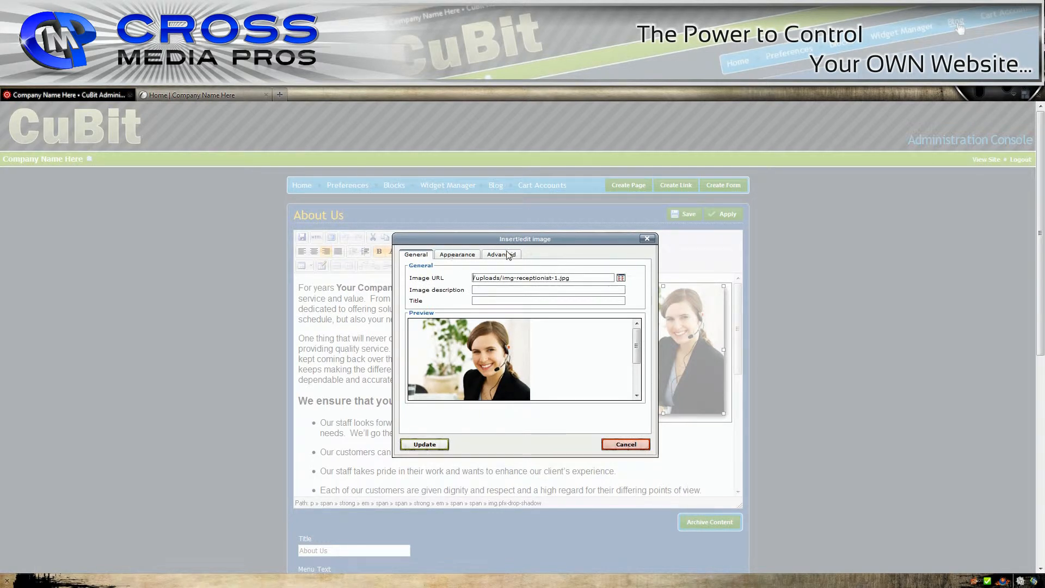
pyautogui.moveTo(469, 240); pyautogui.dragTo(438, 241)
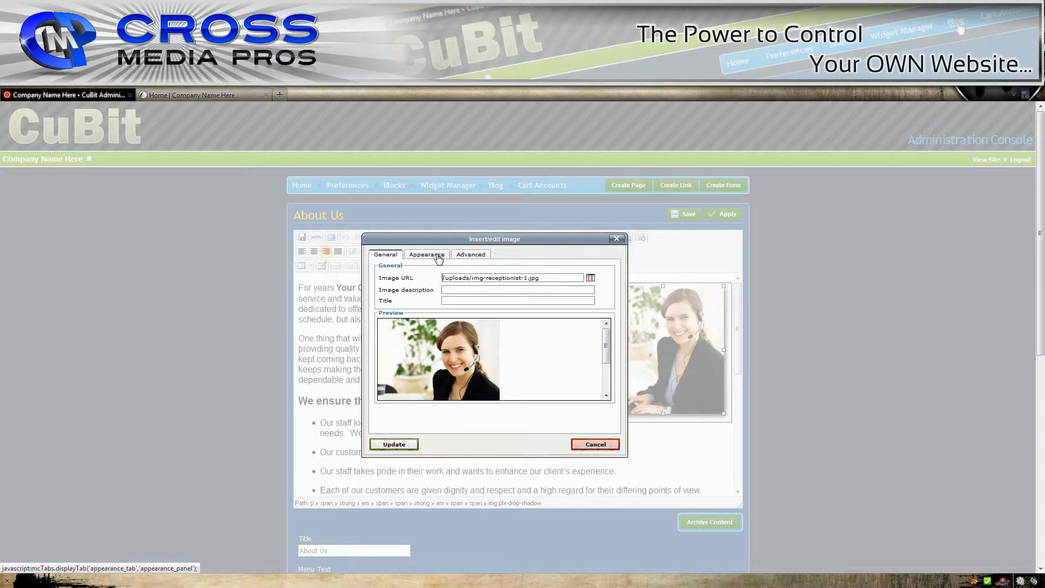
pyautogui.click(458, 290)
pyautogui.click(458, 300)
pyautogui.click(454, 289)
pyautogui.click(454, 299)
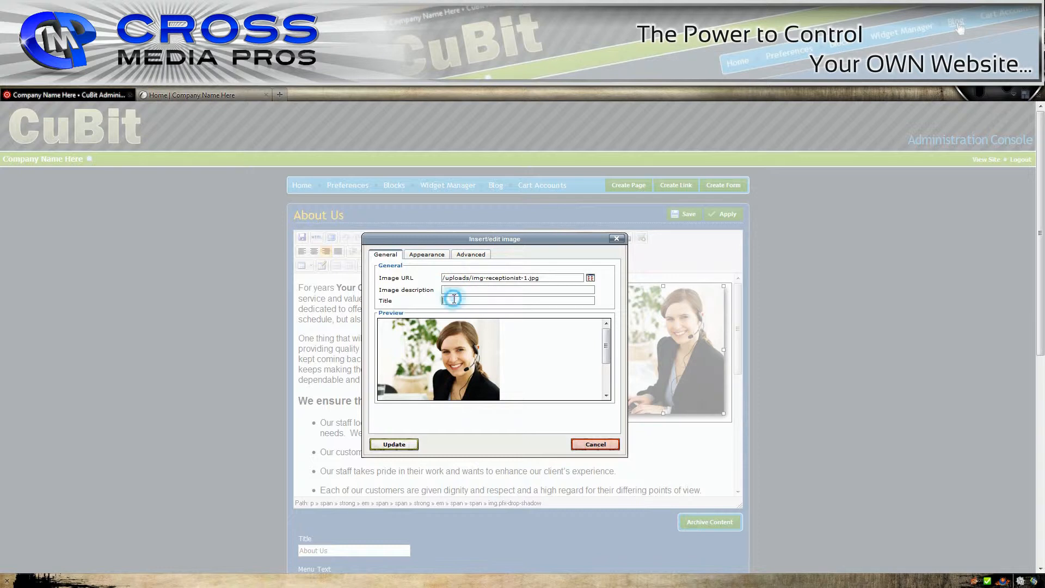
pyautogui.click(451, 292)
pyautogui.click(452, 300)
pyautogui.click(452, 287)
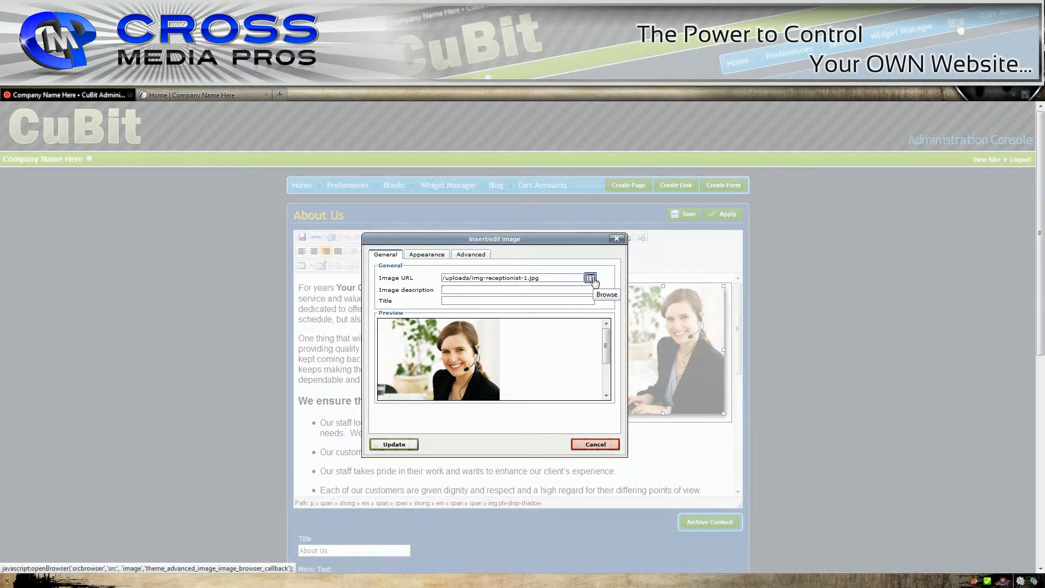
# Try the Left alignment for the receptionist photo and set it back to Right.
pyautogui.click(426, 255)
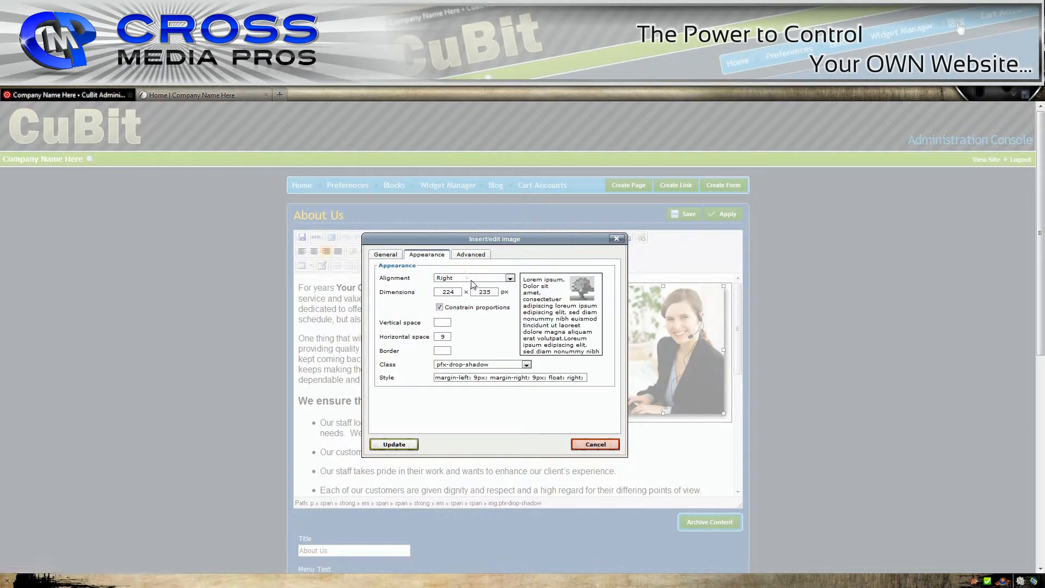
pyautogui.moveTo(522, 238); pyautogui.dragTo(535, 267)
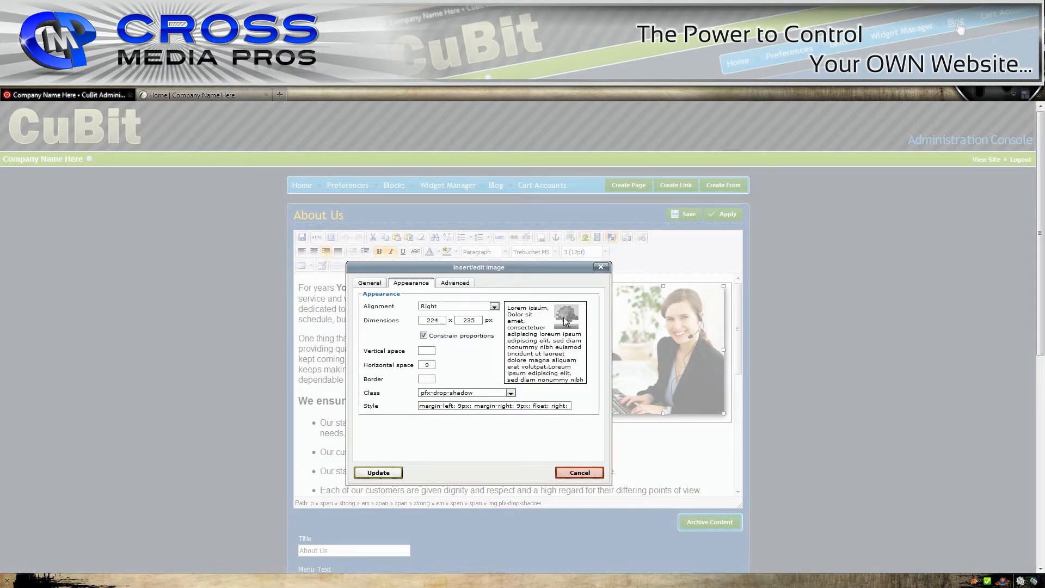
pyautogui.click(475, 307)
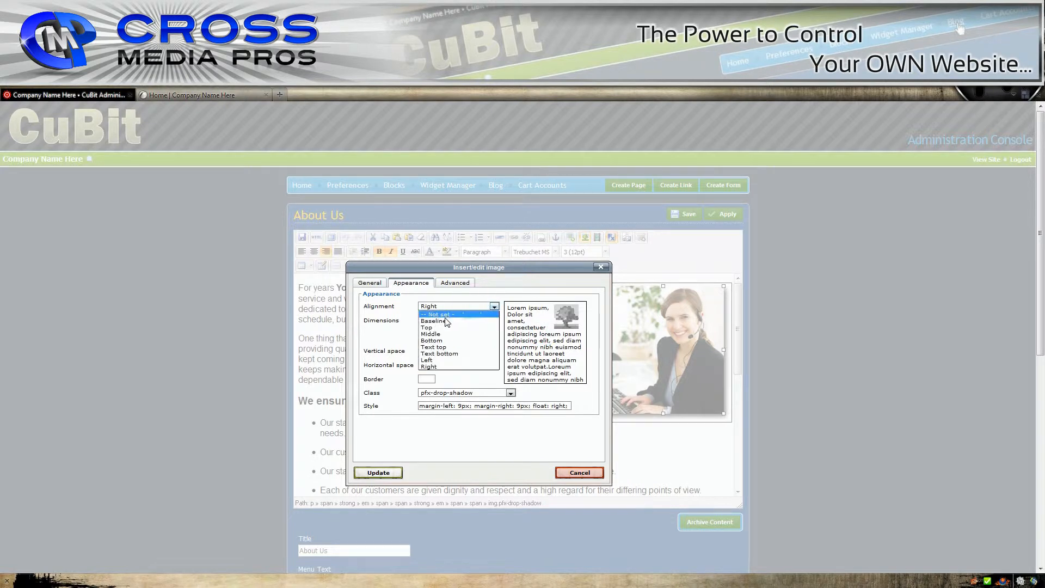
pyautogui.click(428, 360)
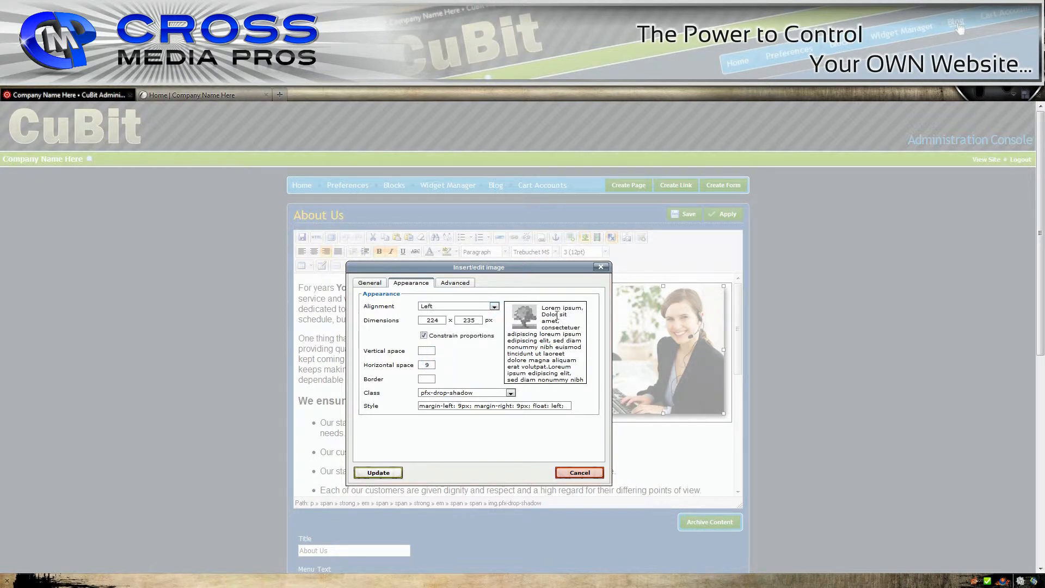
pyautogui.click(459, 306)
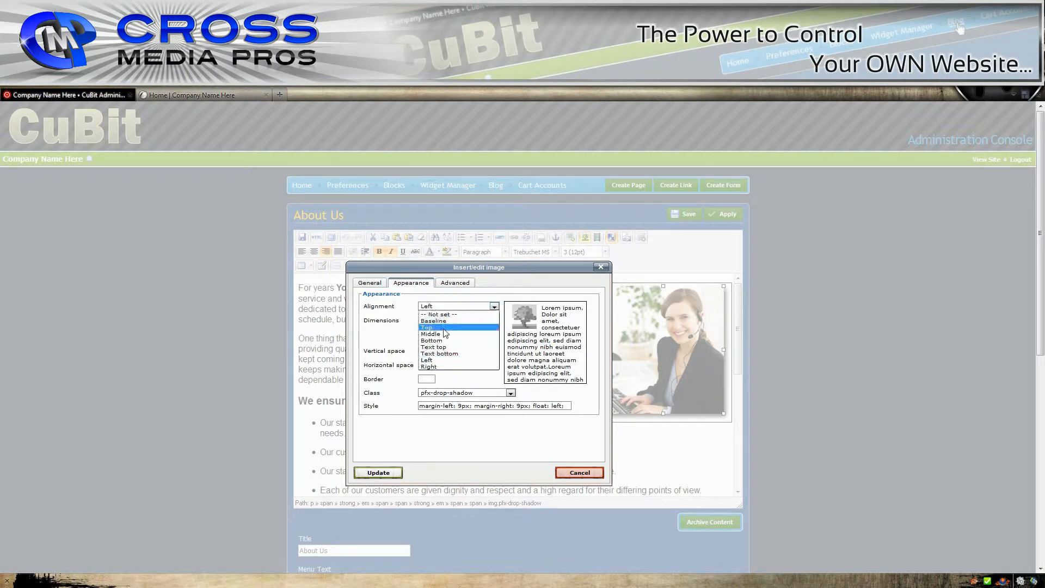
pyautogui.click(430, 366)
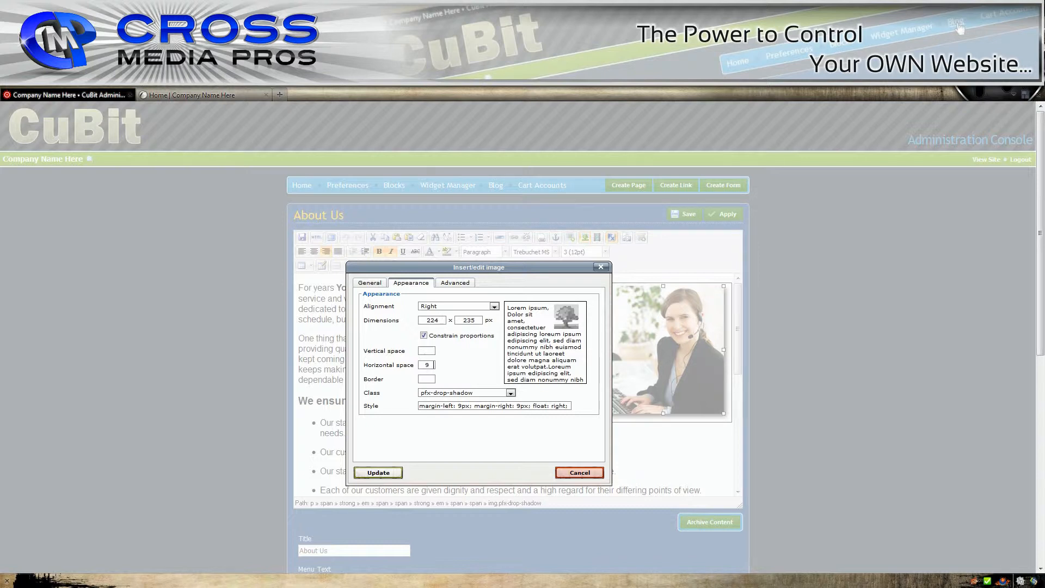
# Try a horizontal space of 30 around the photo and set it back to 9.
pyautogui.moveTo(496, 267); pyautogui.dragTo(354, 270)
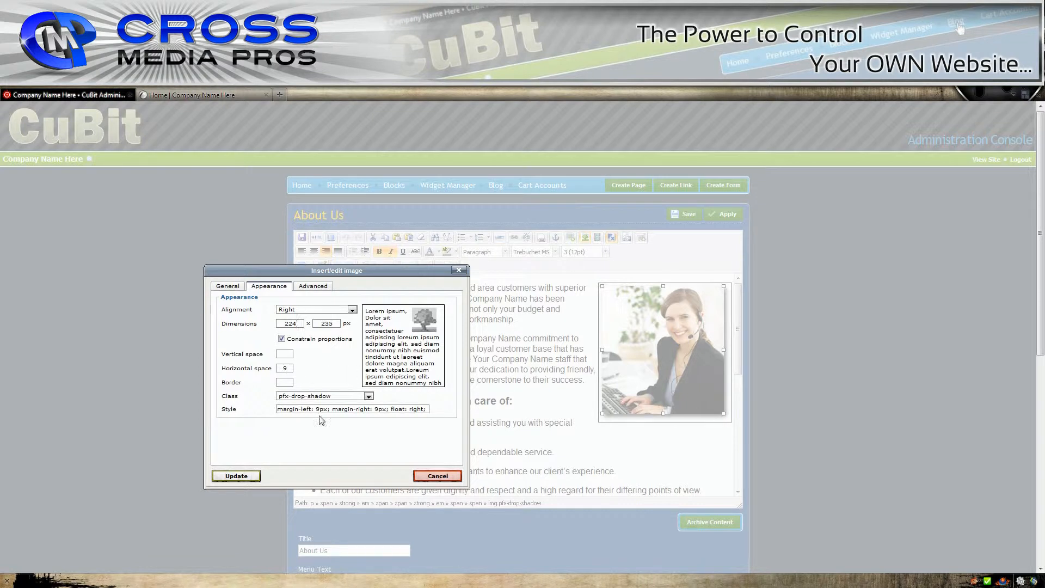
pyautogui.doubleClick(285, 368)
pyautogui.click(369, 358)
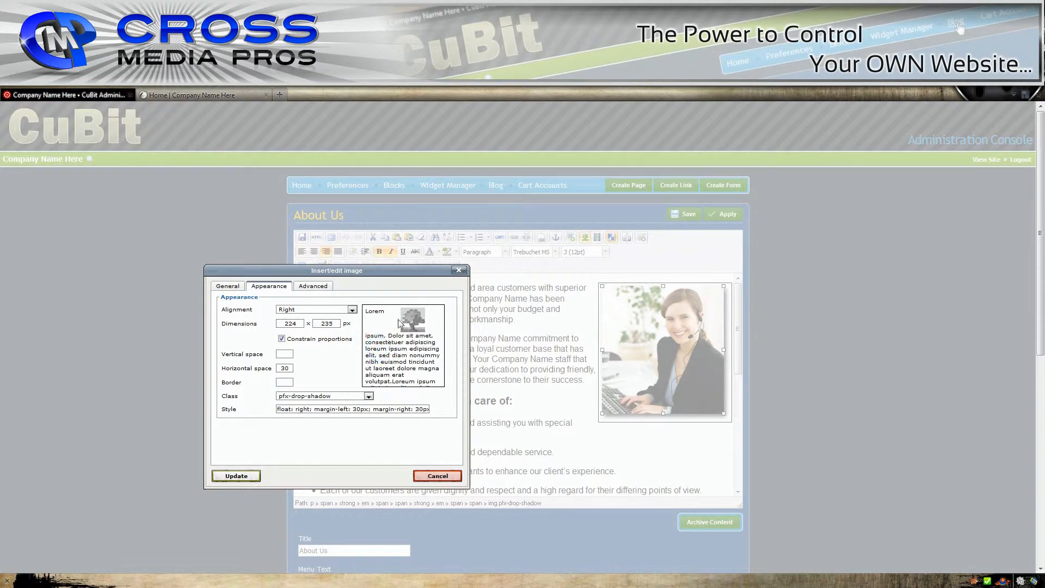
pyautogui.doubleClick(292, 367)
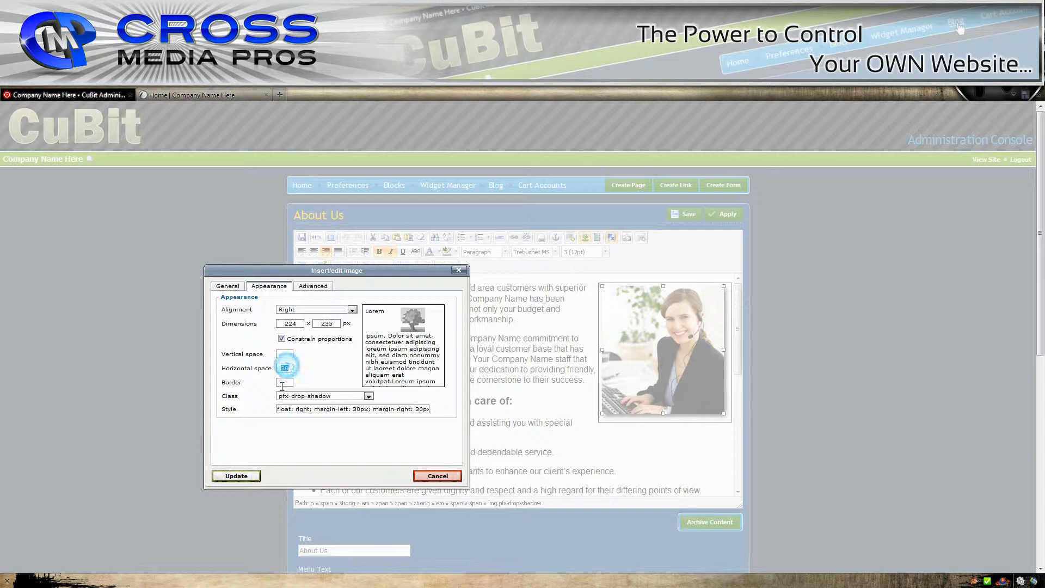
pyautogui.click(383, 349)
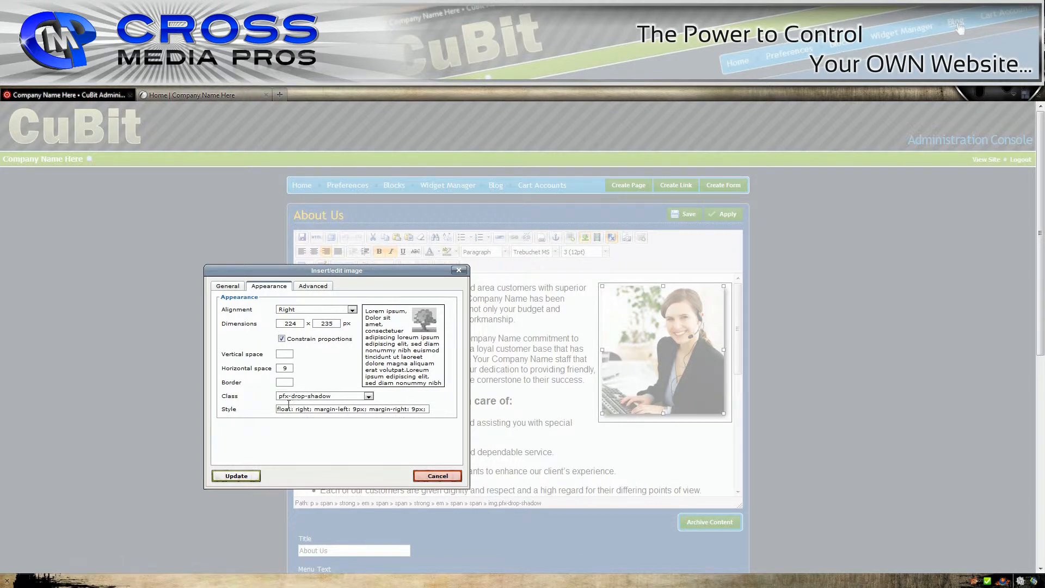
# Review the advanced image options and update the photo with its appearance settings.
pyautogui.click(314, 289)
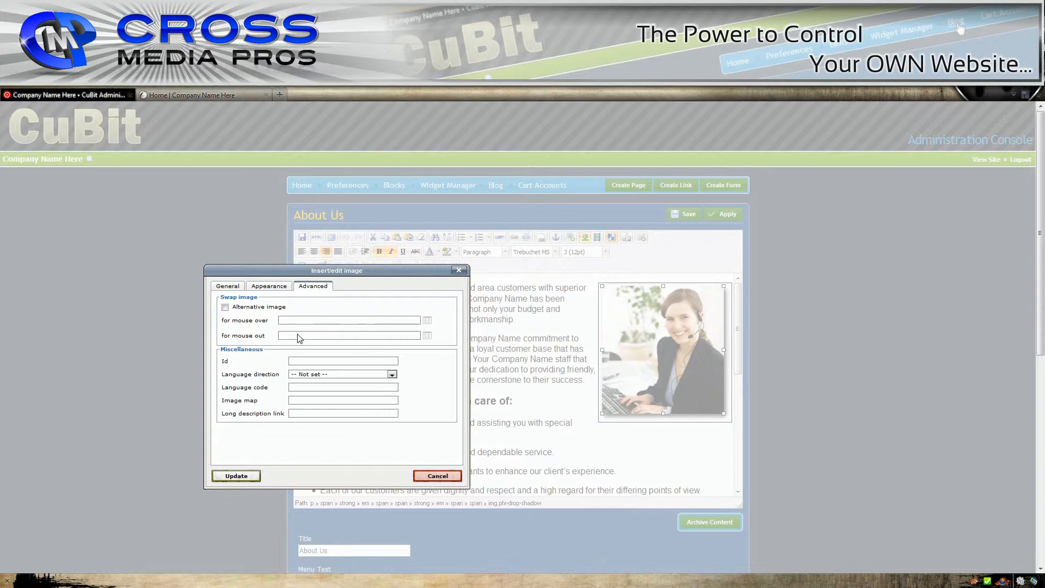
pyautogui.click(268, 287)
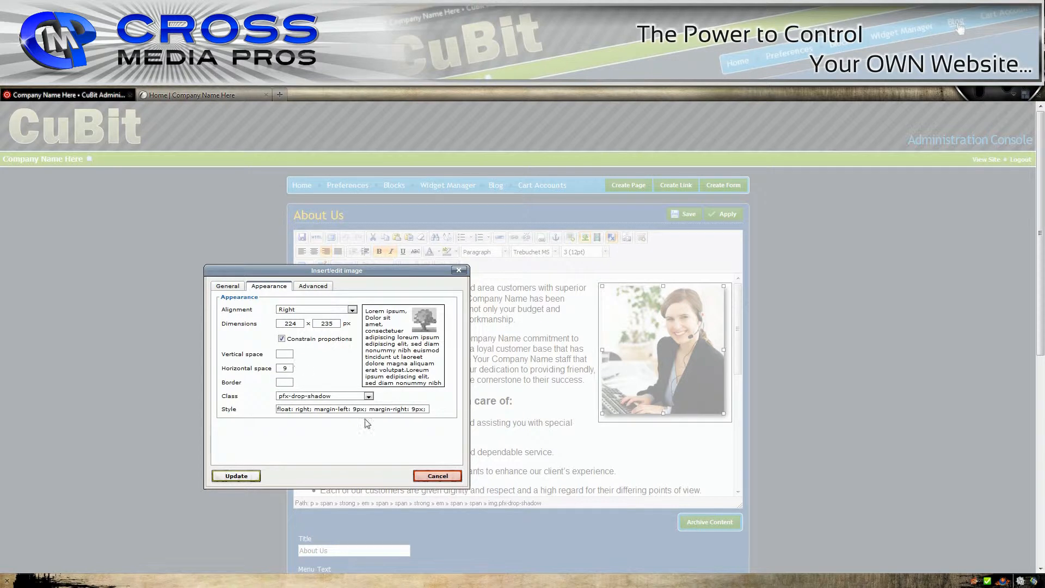
pyautogui.click(236, 476)
# Apply the PhotoFX effect White Outline with Drop Shadow to the receptionist photo.
pyautogui.click(532, 338)
pyautogui.click(658, 335)
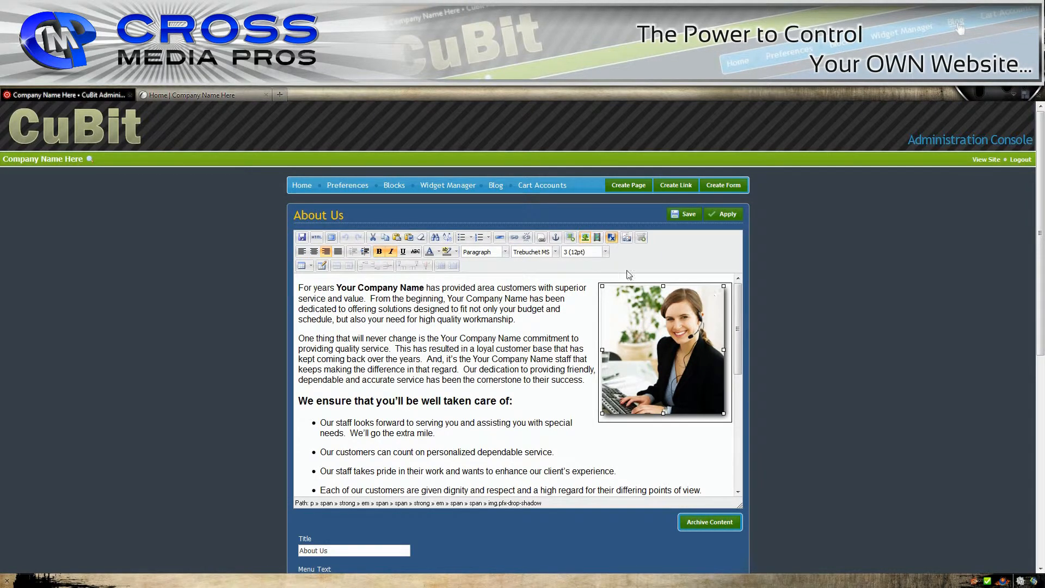
pyautogui.click(612, 237)
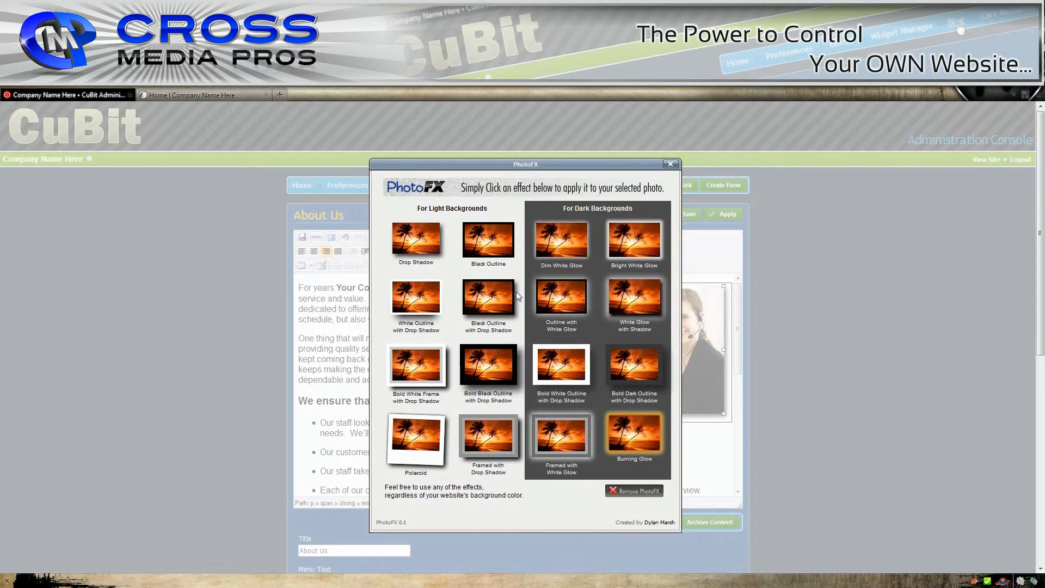
pyautogui.click(422, 294)
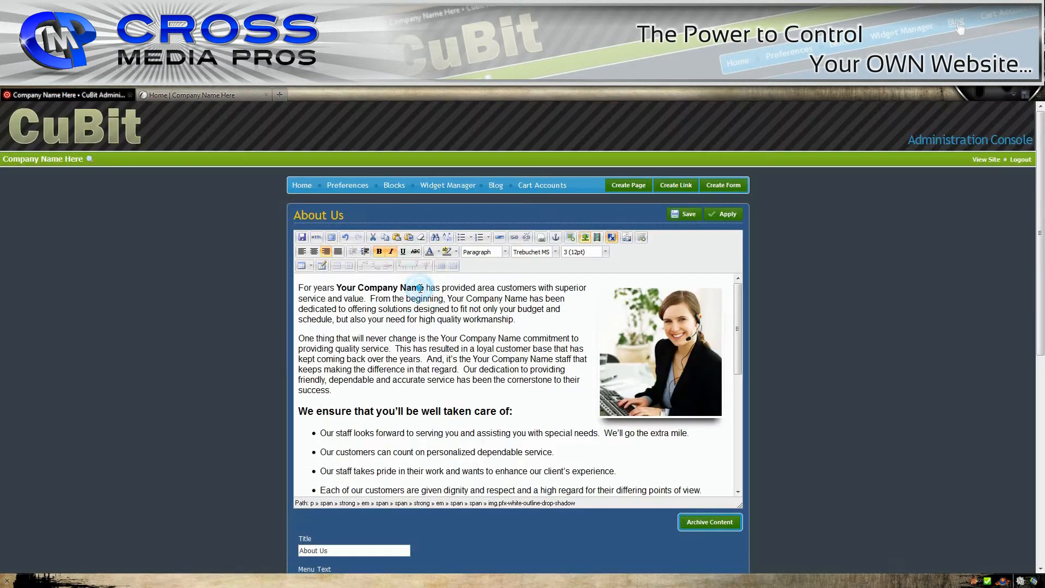
# Apply the Polaroid PhotoFX effect to the receptionist photo.
pyautogui.click(614, 239)
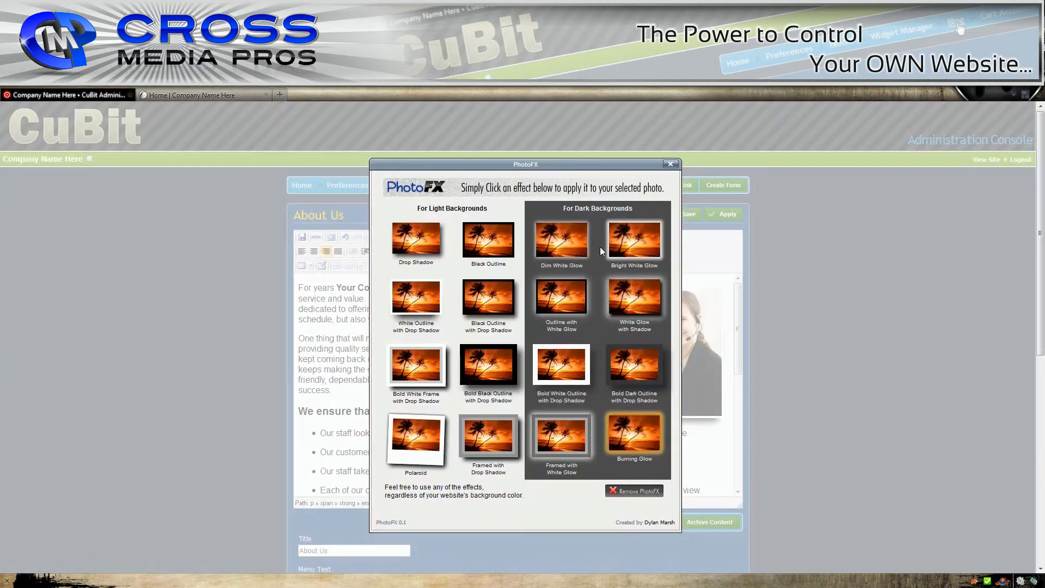
pyautogui.click(671, 165)
pyautogui.click(652, 331)
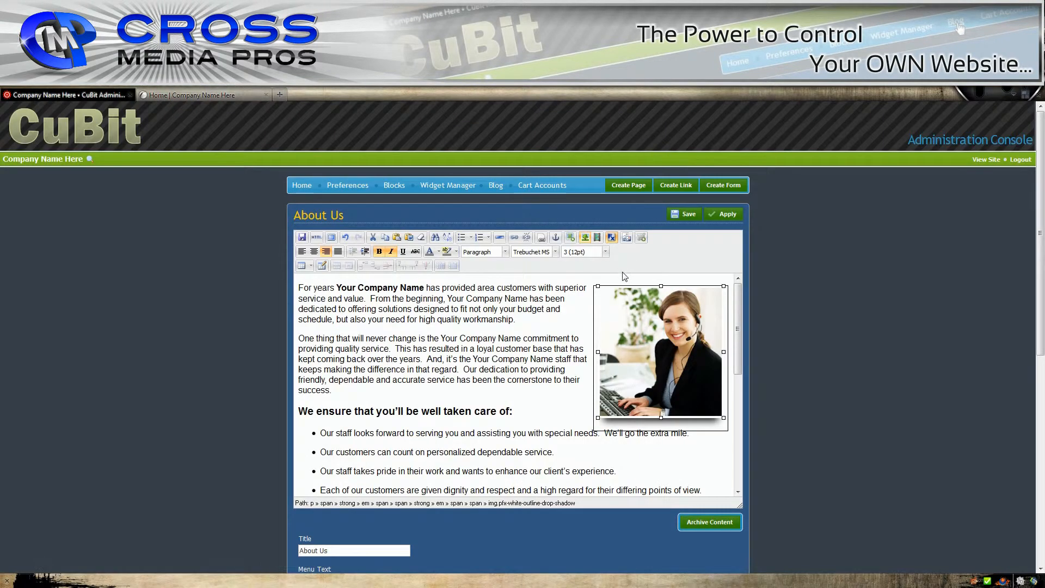
pyautogui.click(612, 238)
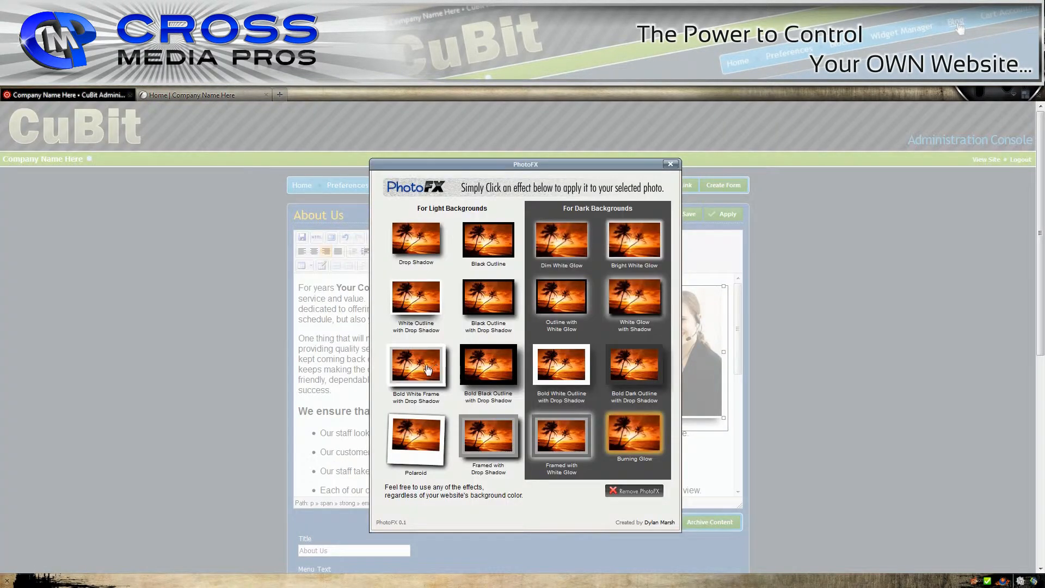
pyautogui.click(419, 435)
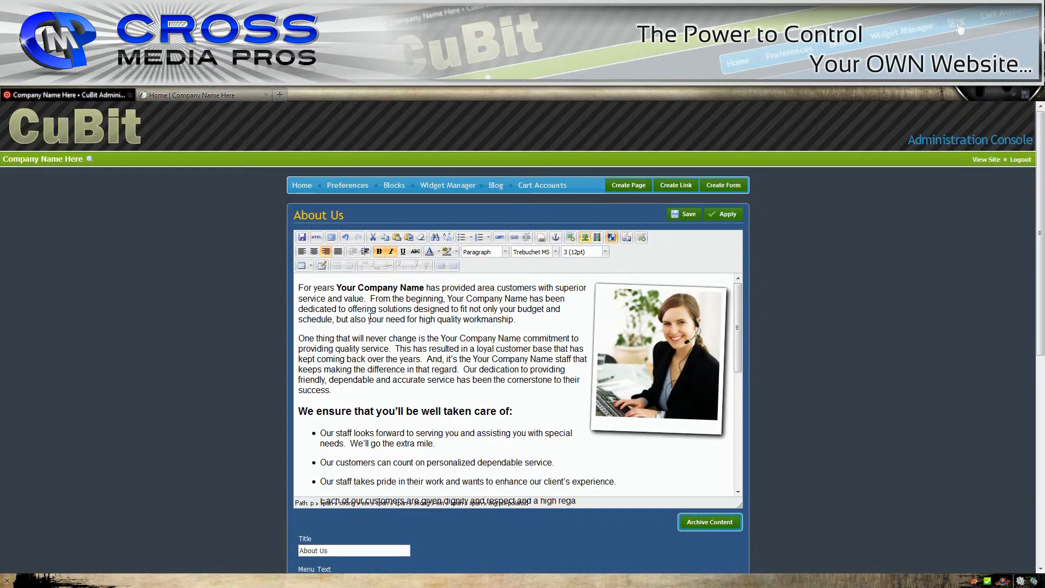
# Apply the Drop Shadow PhotoFX effect to the receptionist photo.
pyautogui.click(628, 332)
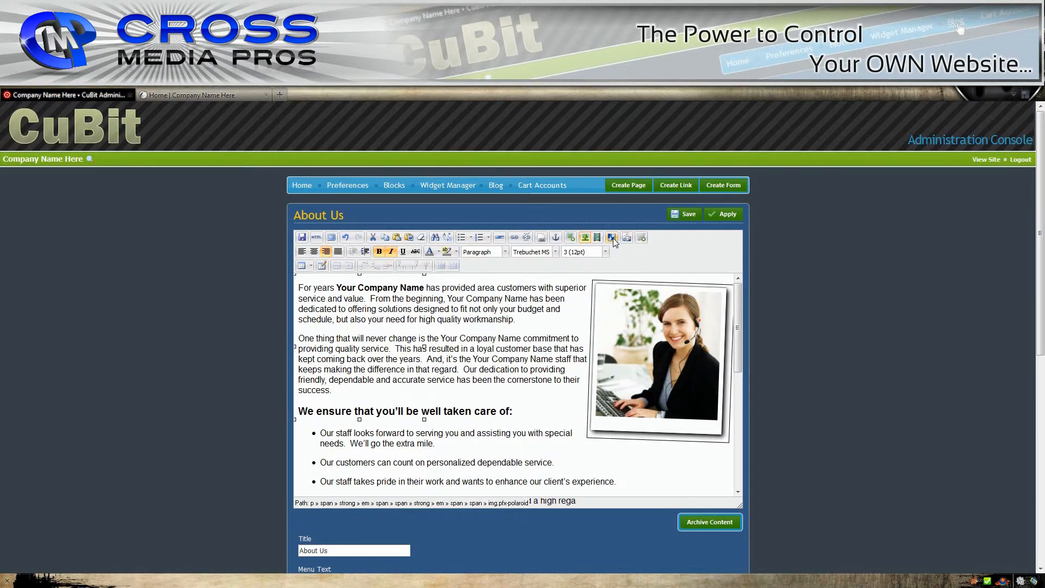
pyautogui.click(612, 237)
pyautogui.click(427, 241)
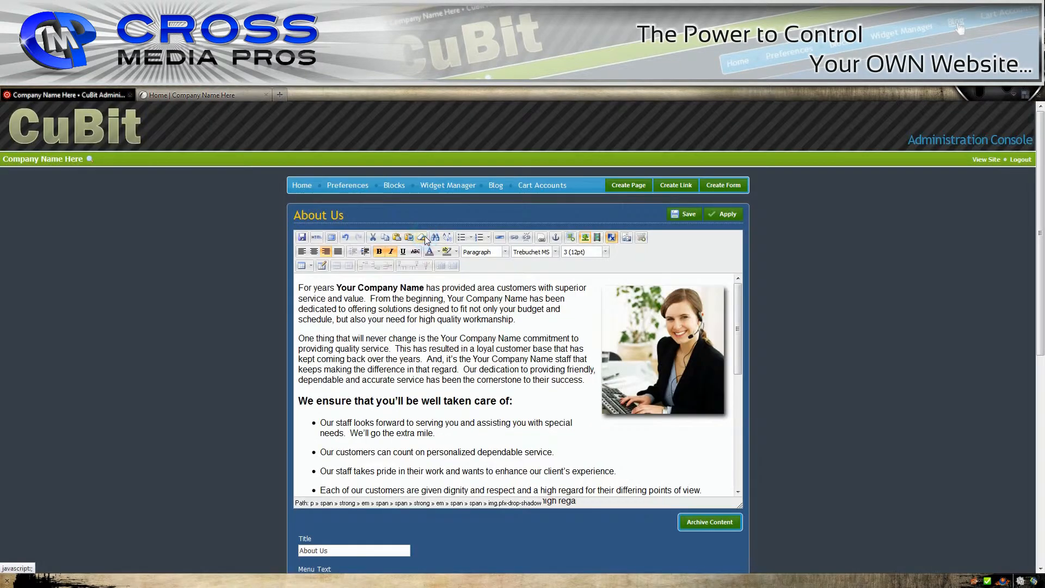
pyautogui.scroll(-3, 551, 326)
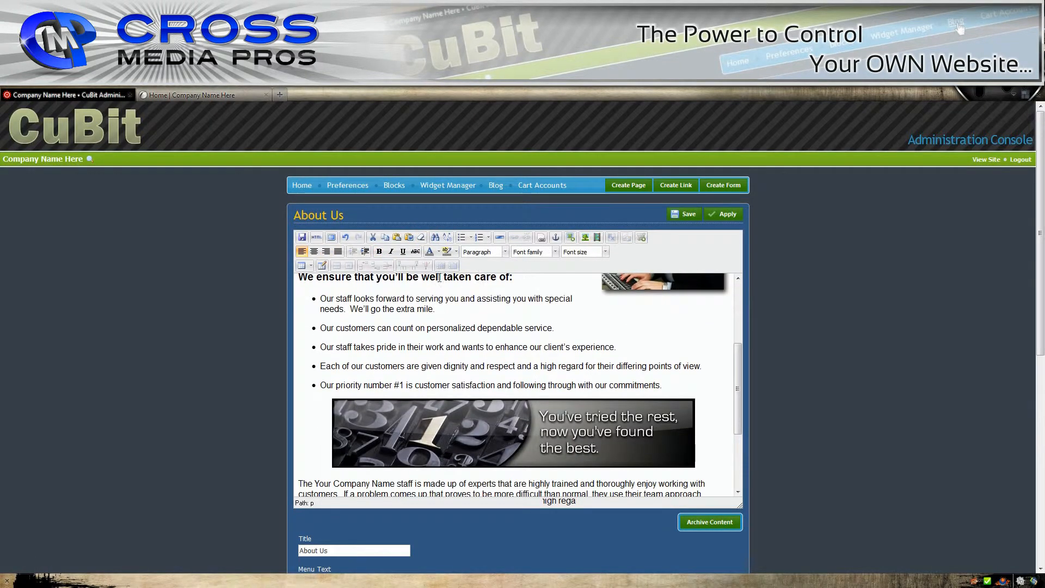
pyautogui.click(418, 298)
pyautogui.scroll(3, 450, 325)
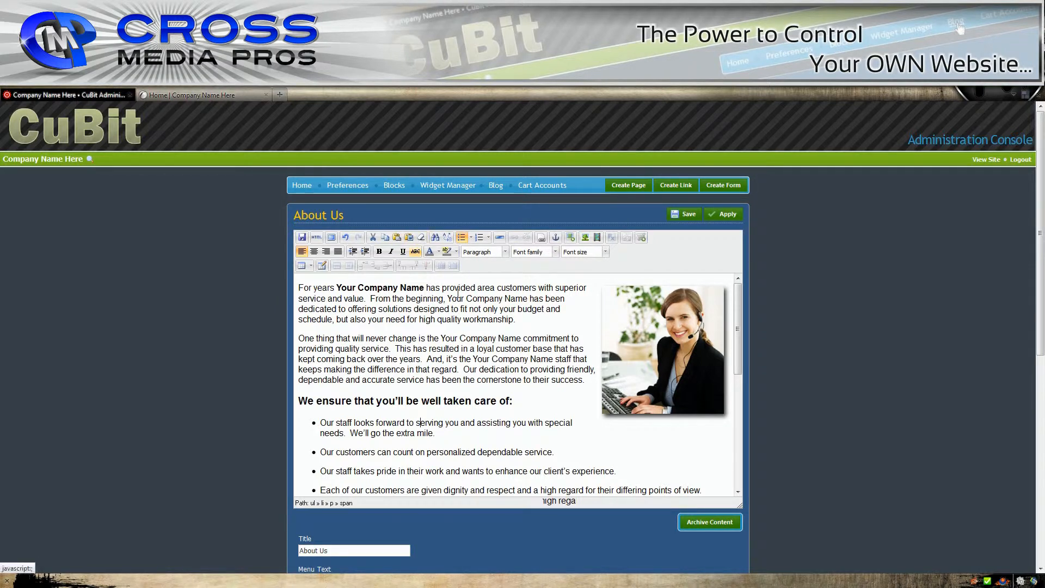
pyautogui.click(433, 296)
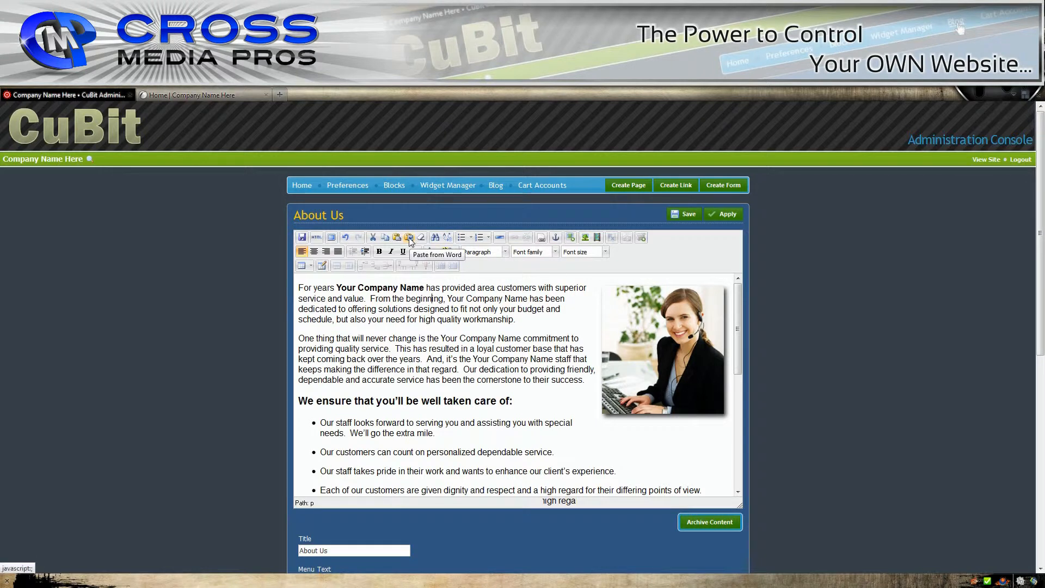
# Copy the whole first paragraph of the About Us content.
pyautogui.click(300, 285)
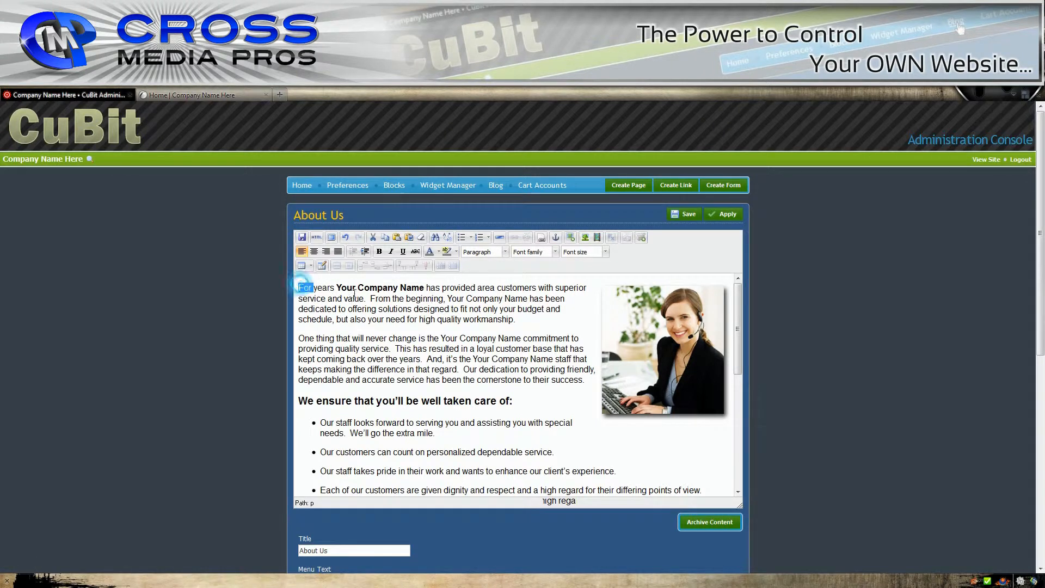
pyautogui.moveTo(328, 292); pyautogui.dragTo(512, 319)
pyautogui.hotkey('ctrl', 'c')
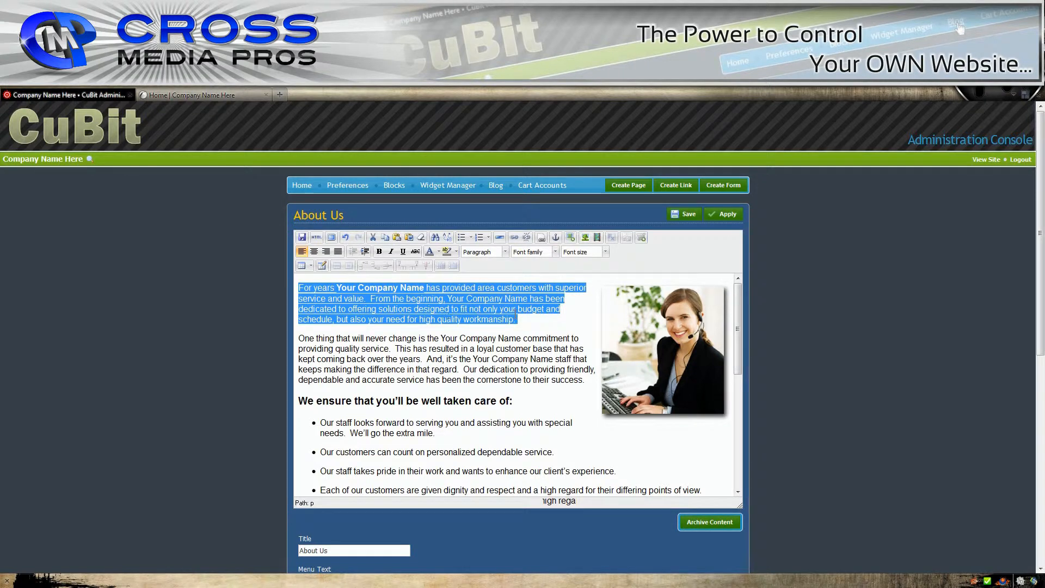
# Insert the copied paragraph on a new line below the second paragraph using Paste from Word.
pyautogui.click(450, 309)
pyautogui.click(587, 379)
pyautogui.press('Return')
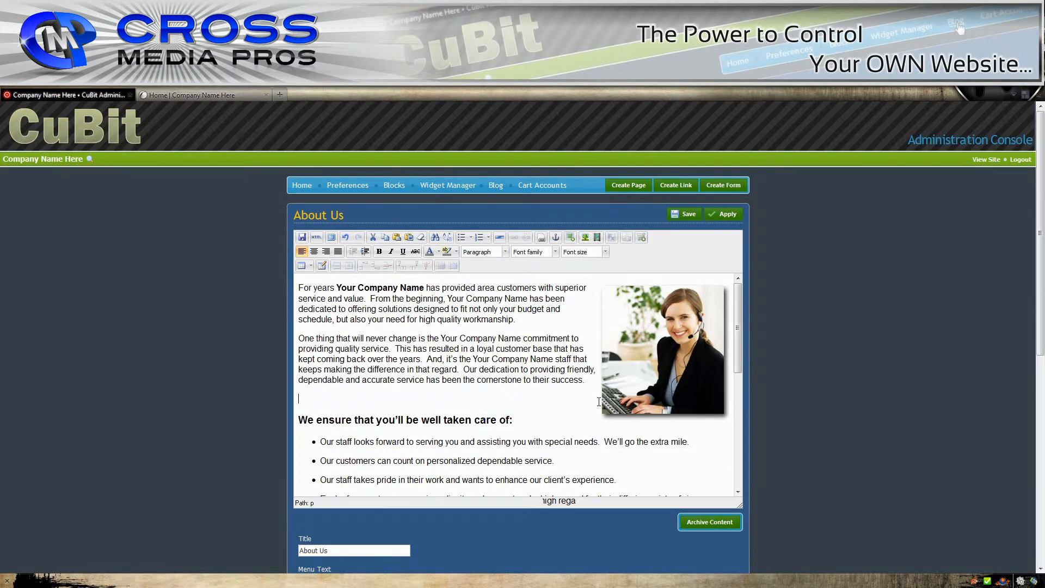
pyautogui.click(409, 238)
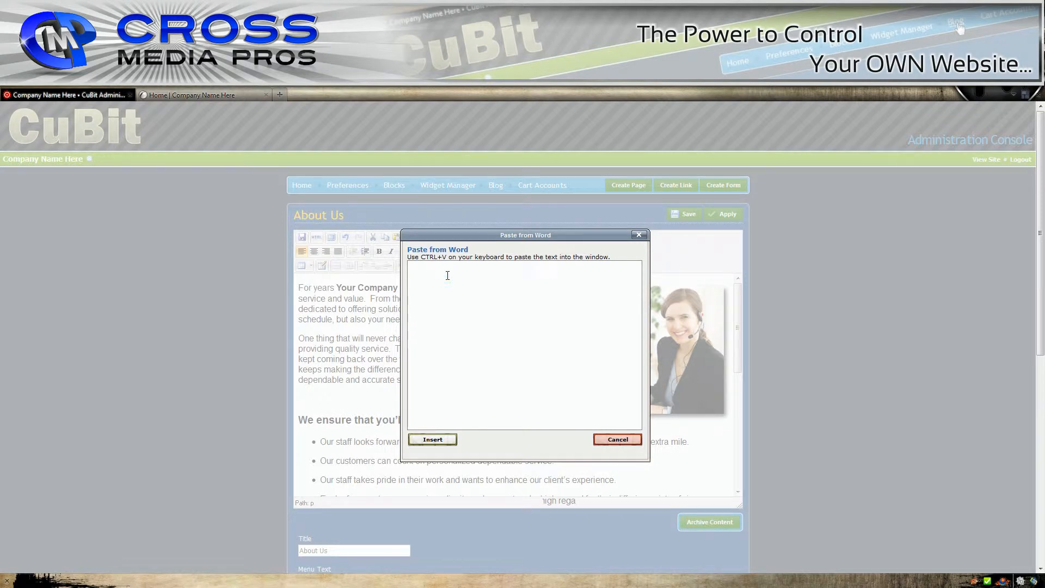
pyautogui.hotkey('ctrl', 'v')
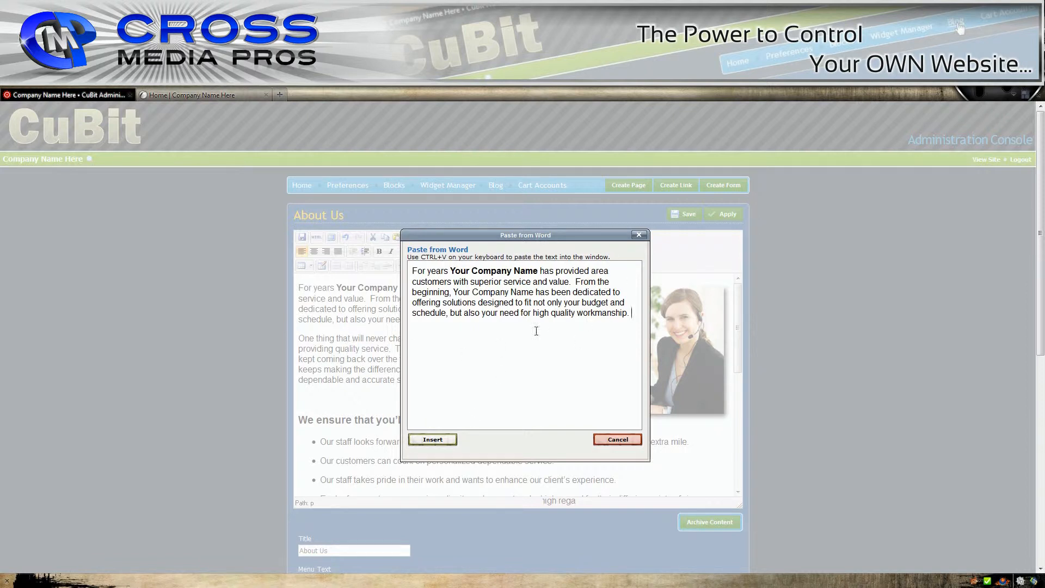
pyautogui.click(433, 440)
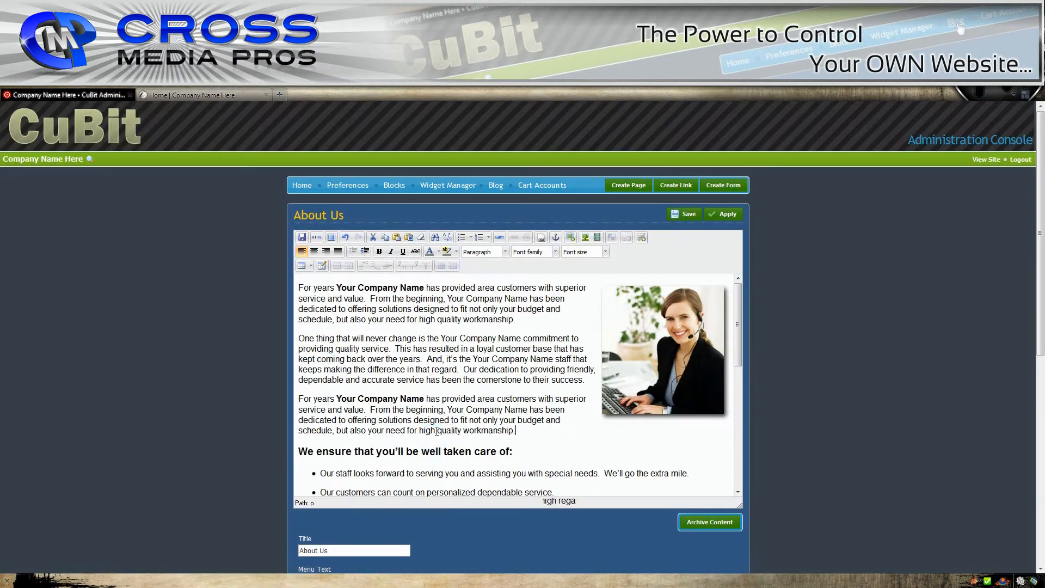
# Change the text colour of the pasted third paragraph to dark red.
pyautogui.moveTo(298, 399); pyautogui.dragTo(530, 434)
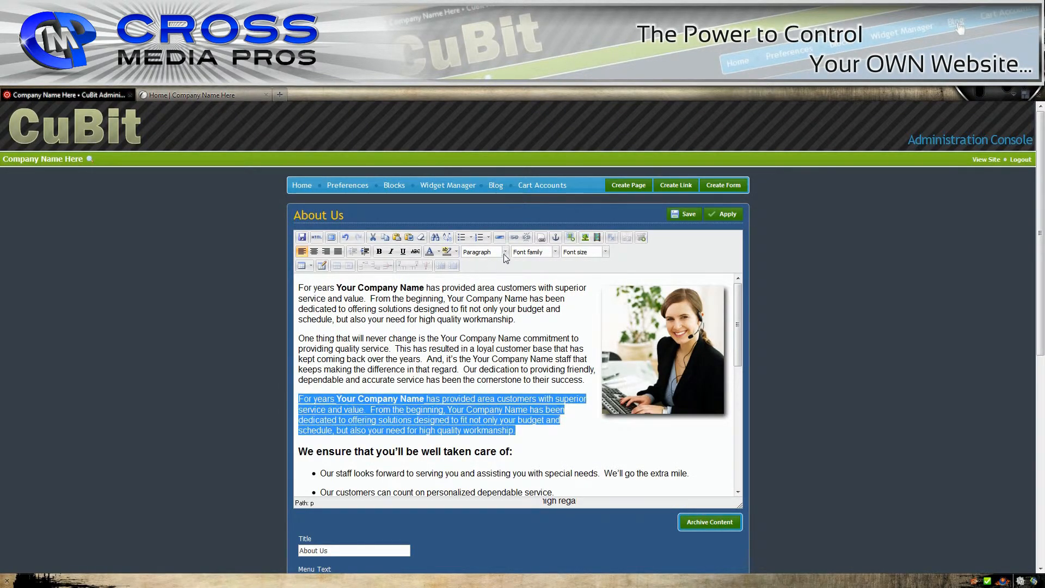
pyautogui.click(438, 252)
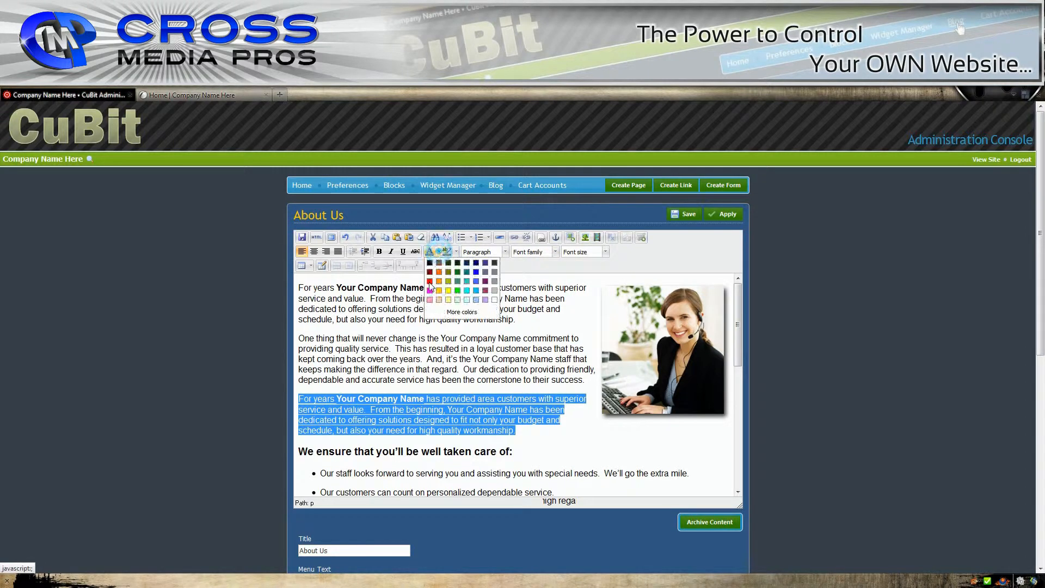
pyautogui.click(429, 278)
pyautogui.click(431, 345)
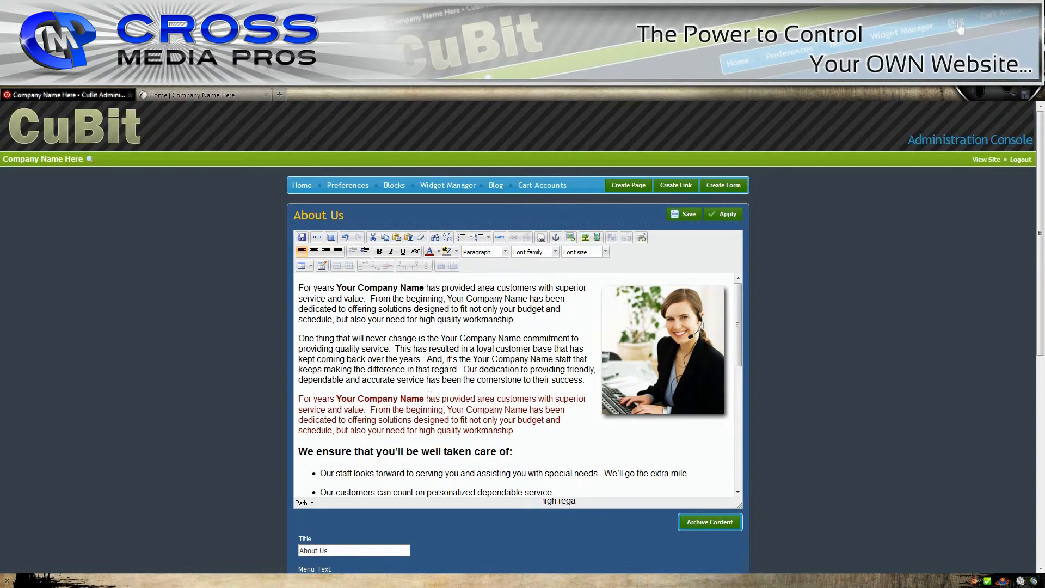
# Make the word "has" in the dark red paragraph italic and underlined.
pyautogui.moveTo(426, 396); pyautogui.dragTo(440, 398)
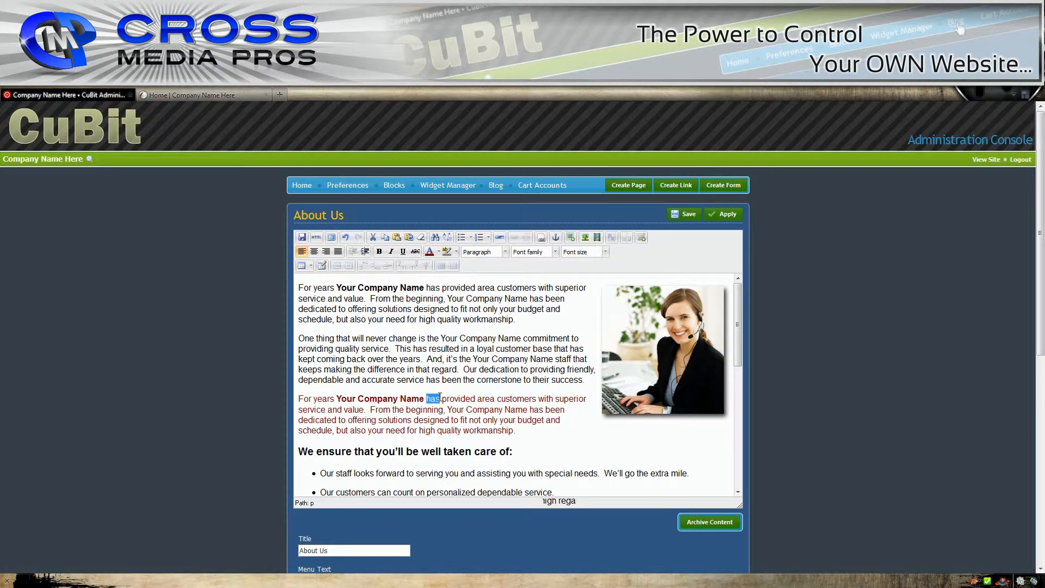
pyautogui.click(391, 252)
pyautogui.click(404, 252)
pyautogui.click(493, 338)
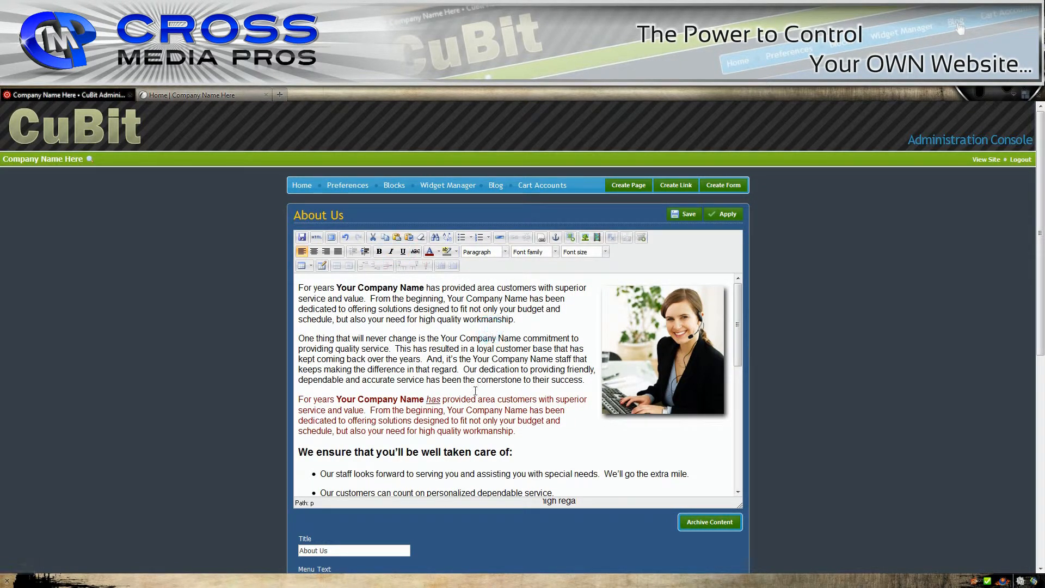
# Link the word "area" in the dark red paragraph to the site's Services page.
pyautogui.doubleClick(481, 399)
pyautogui.click(542, 238)
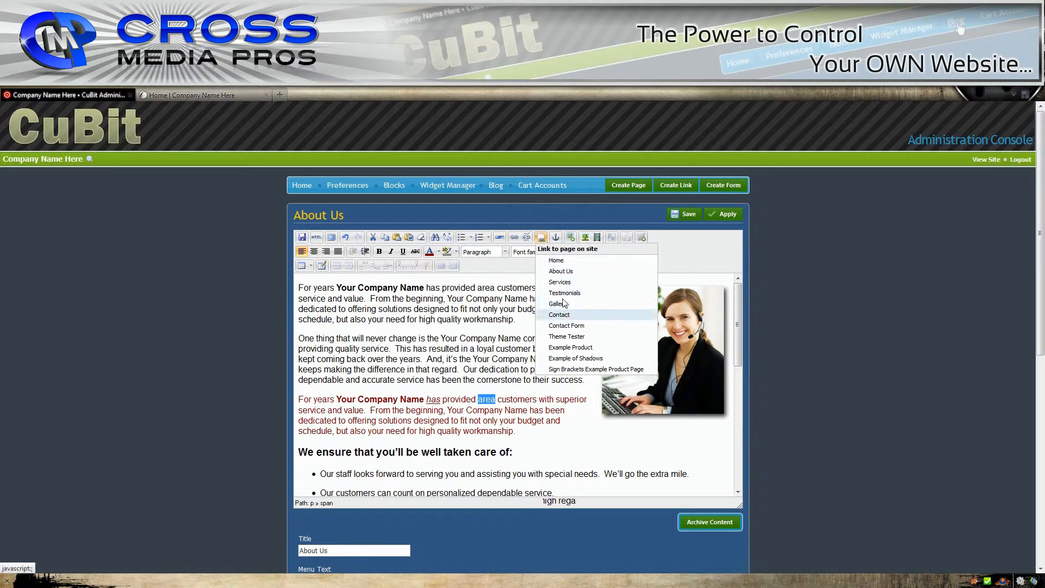
pyautogui.click(562, 272)
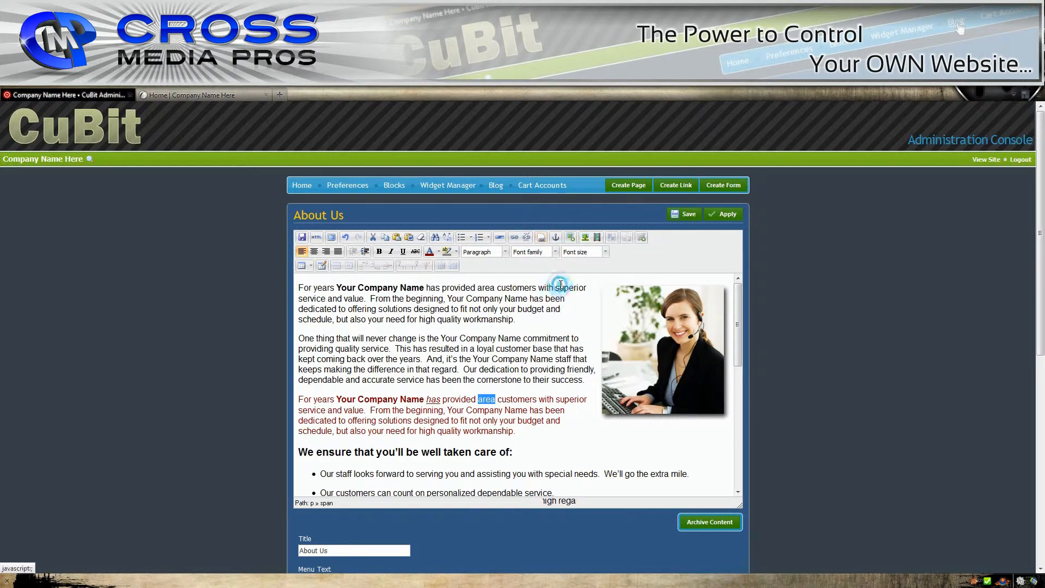
pyautogui.click(520, 320)
# Review the target and title settings of the "area" link and update the link.
pyautogui.click(493, 400)
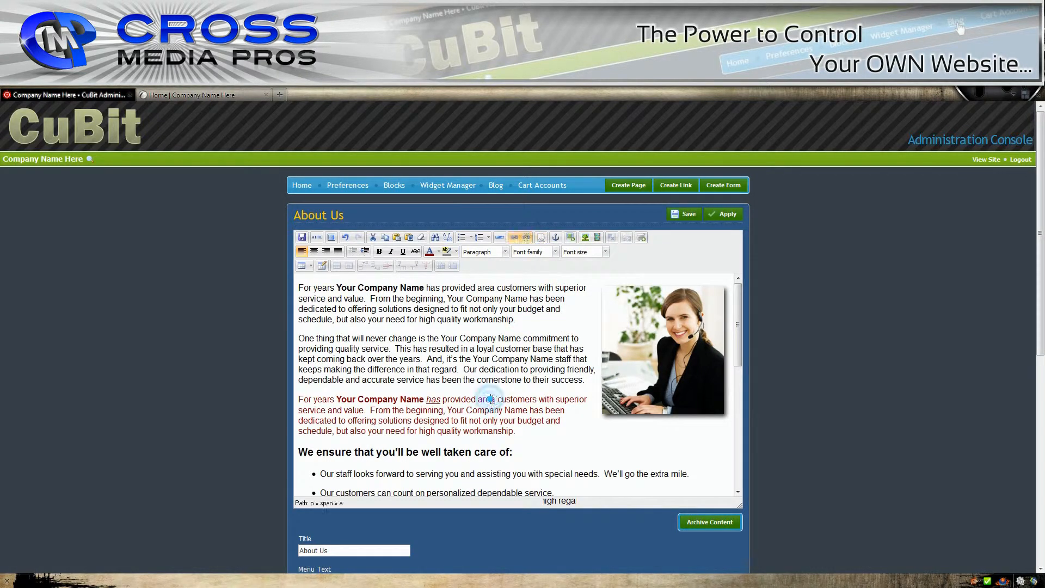
pyautogui.click(513, 239)
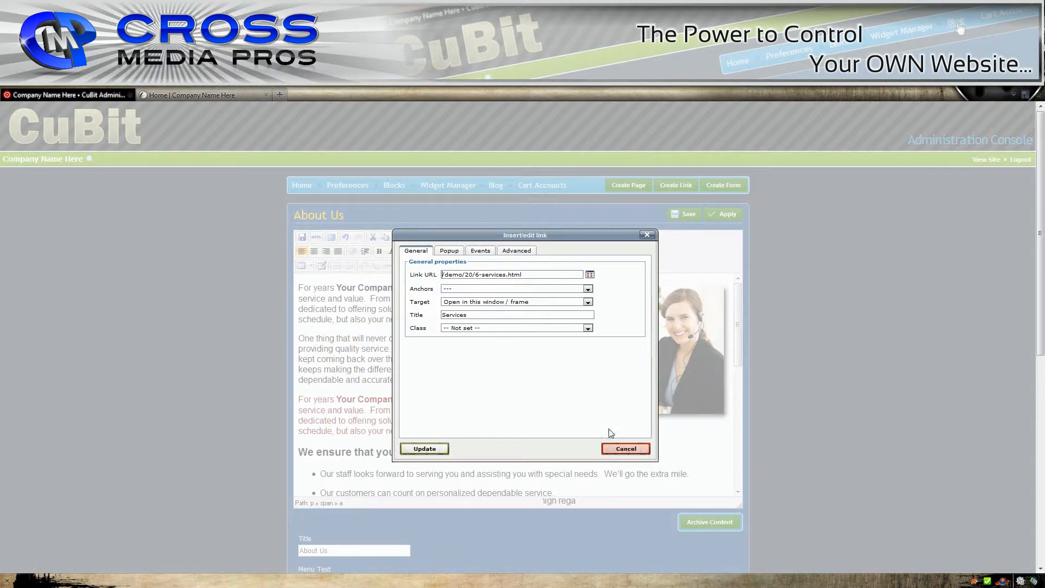
pyautogui.click(497, 303)
pyautogui.click(494, 319)
pyautogui.moveTo(495, 315); pyautogui.dragTo(438, 315)
pyautogui.click(425, 449)
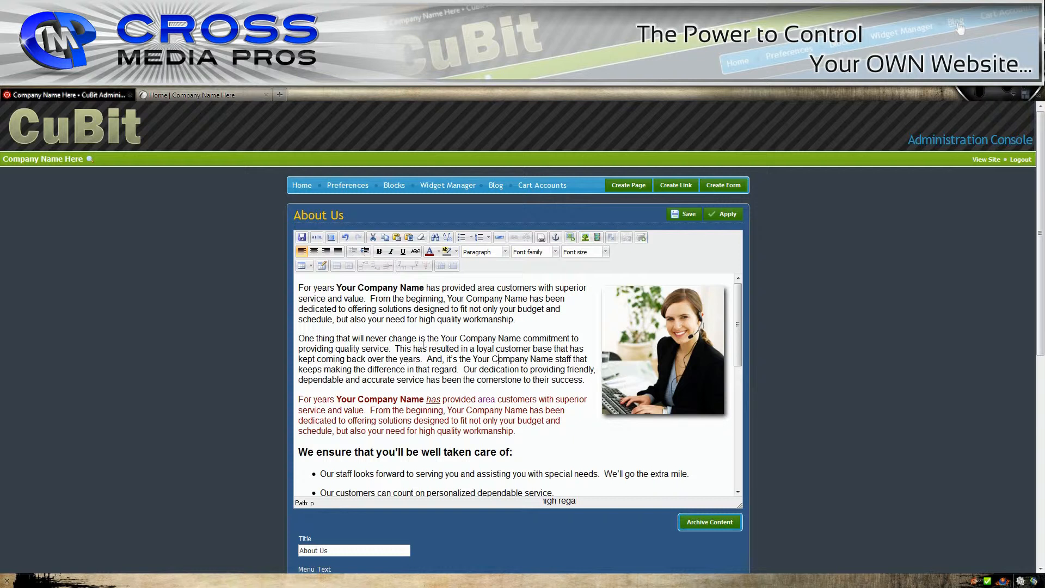
# Delete the dark red paragraph above the heading "We ensure that you'll be well taken care of".
pyautogui.click(451, 311)
pyautogui.scroll(-3, 787, 357)
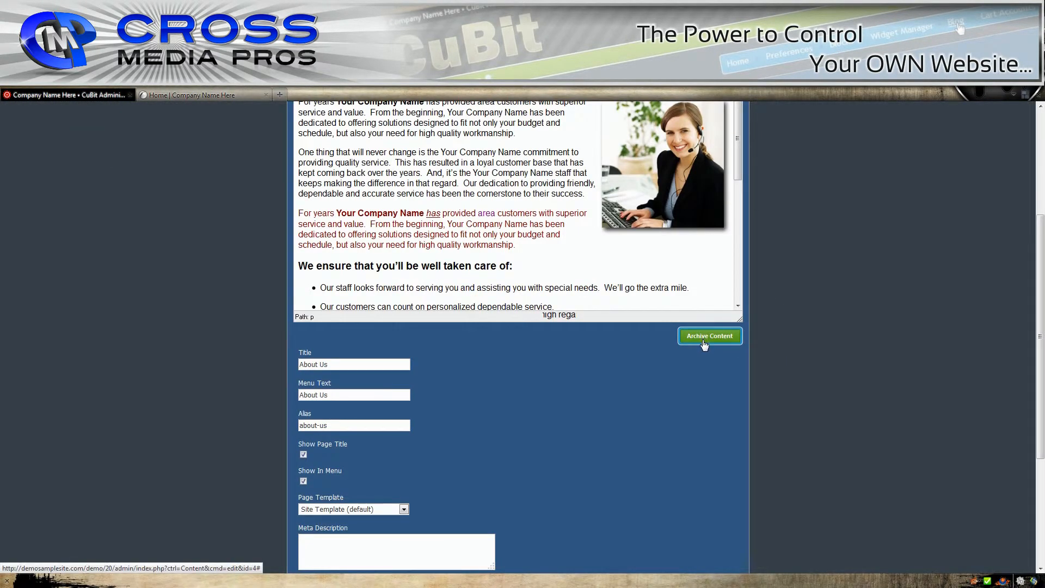
pyautogui.moveTo(516, 245); pyautogui.dragTo(299, 213)
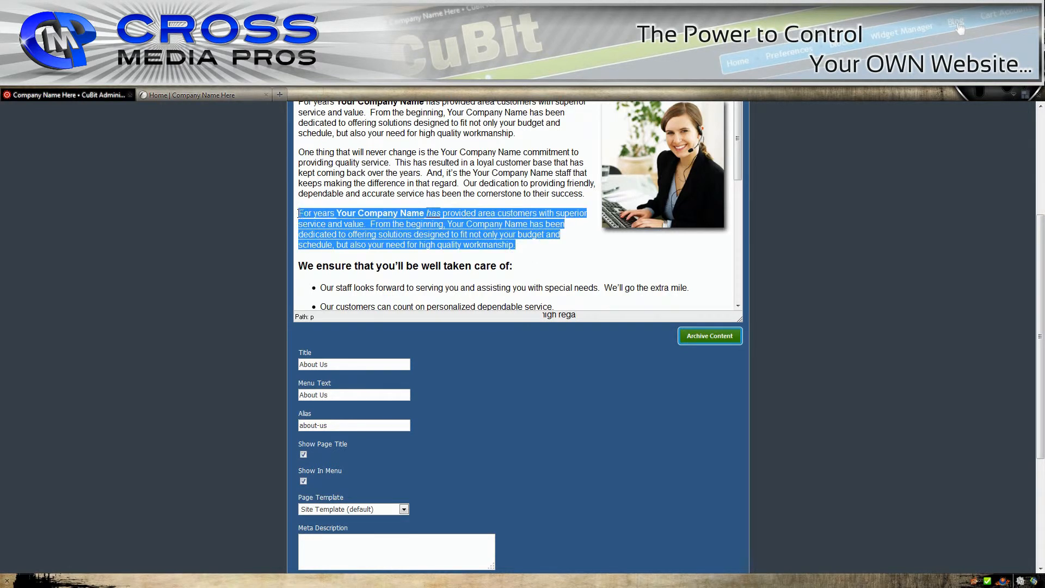
pyautogui.press('Delete')
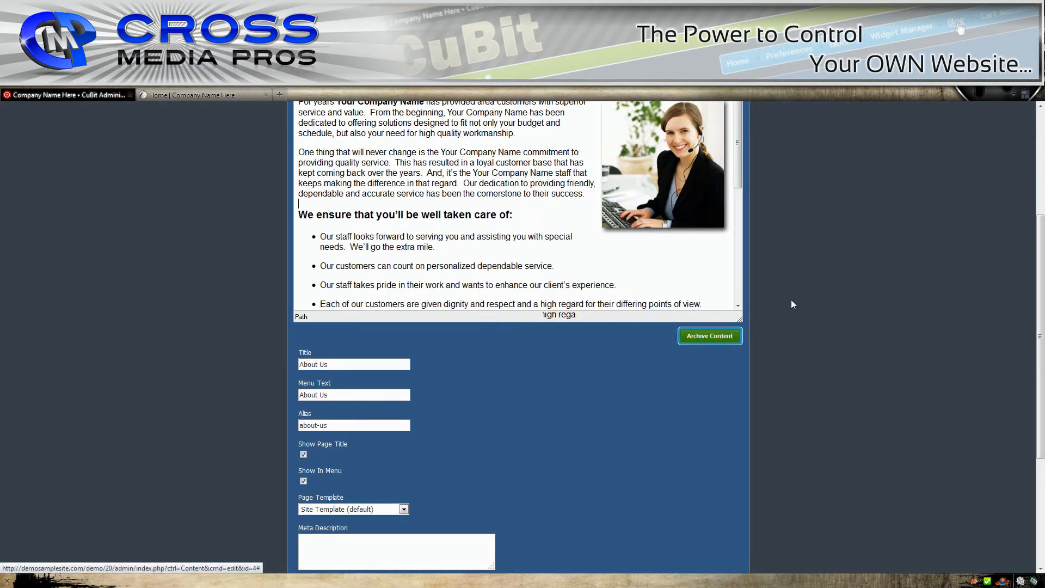
# Archive the current About Us content and choose to stay on the page at the leave confirmation.
pyautogui.scroll(3, 795, 299)
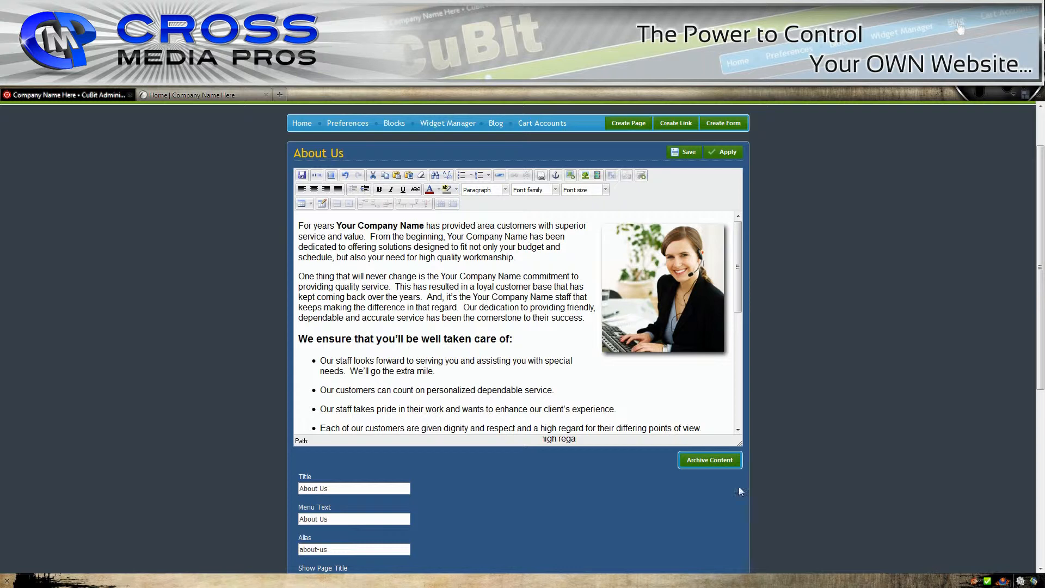
pyautogui.click(703, 465)
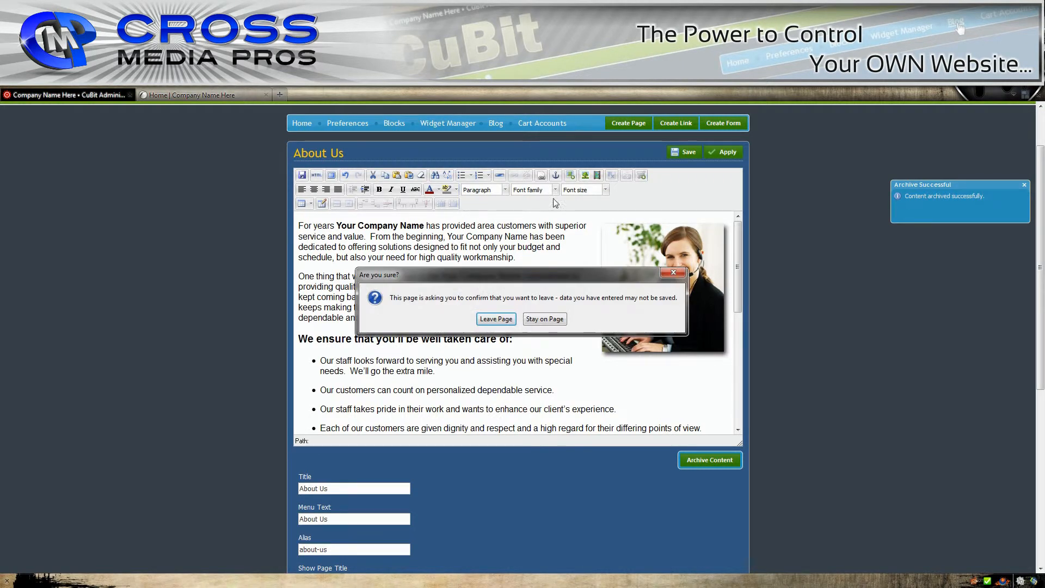
pyautogui.click(544, 319)
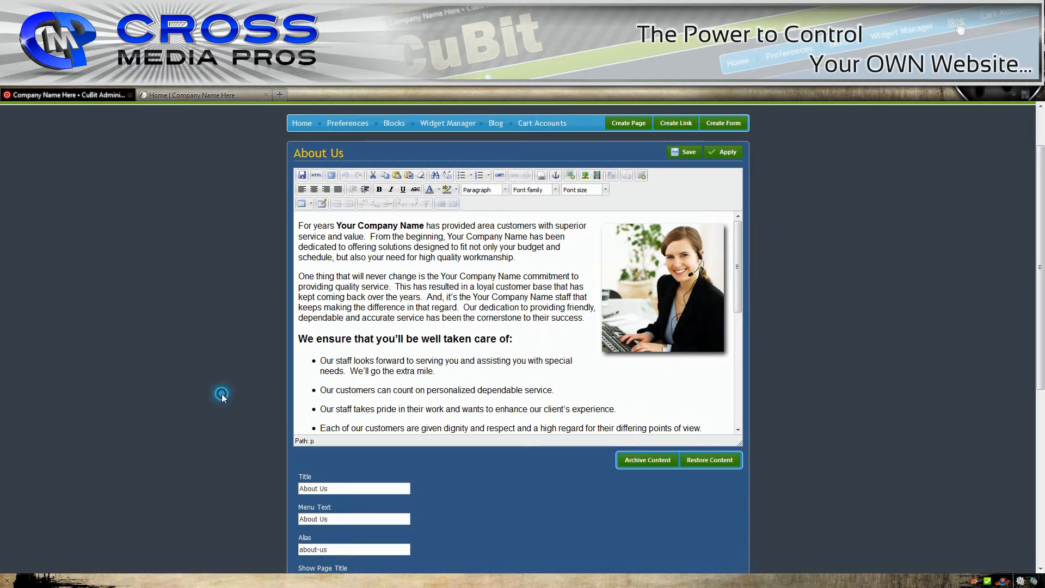
# Turn off Show In Menu for the About Us page.
pyautogui.scroll(-3, 254, 386)
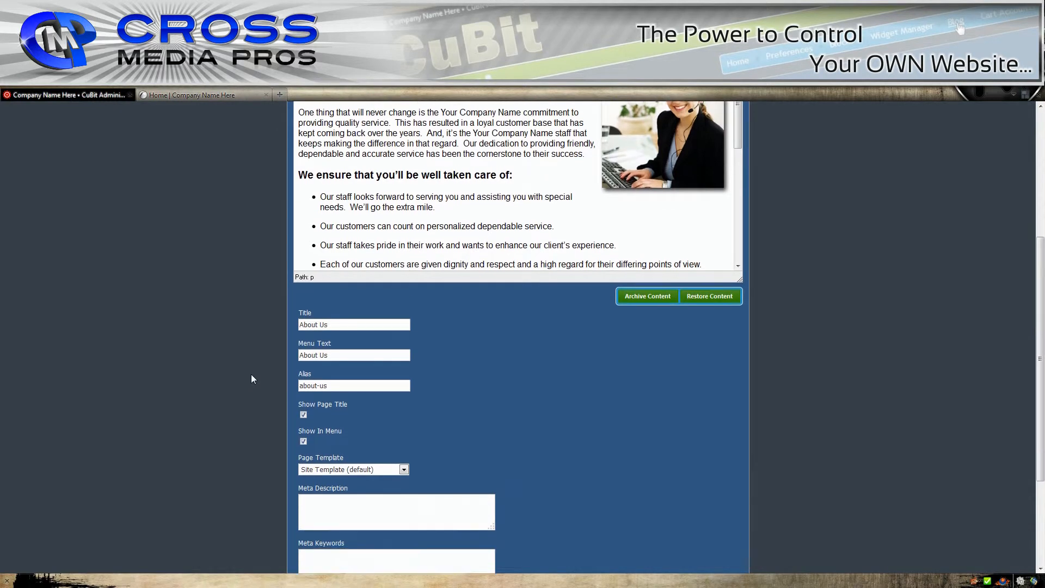
pyautogui.moveTo(302, 420)
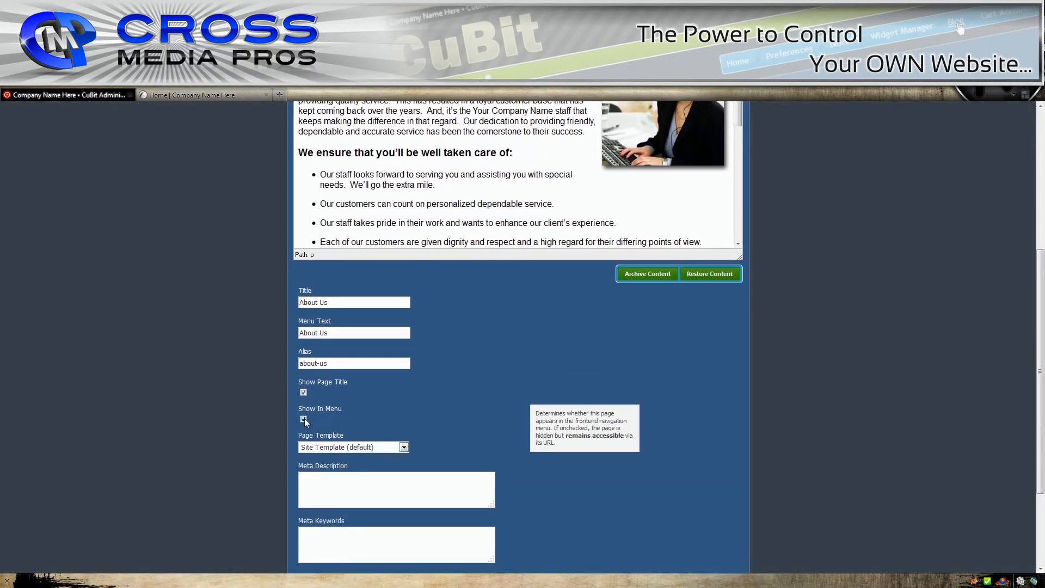
pyautogui.click(303, 419)
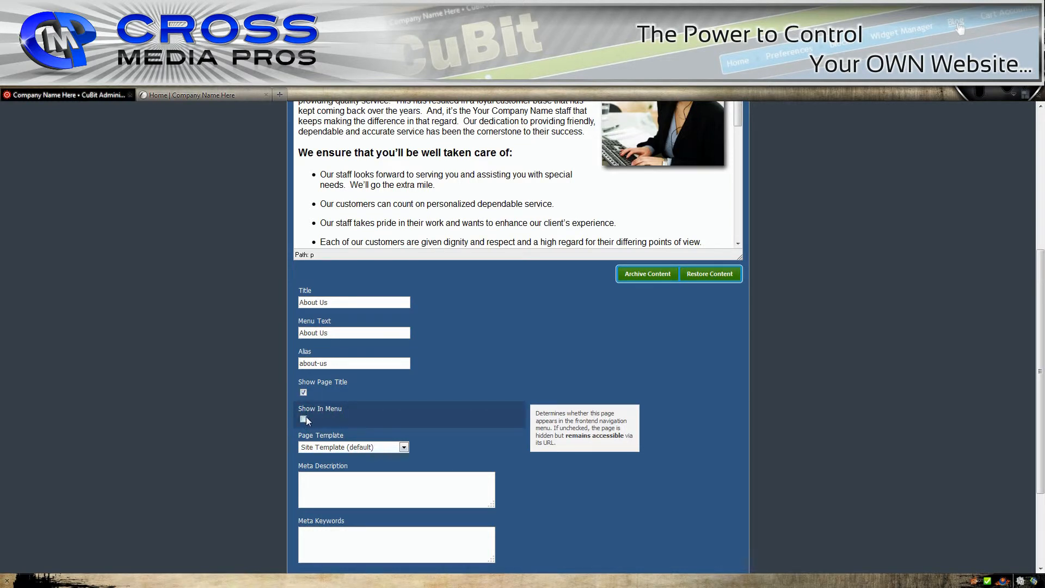
# Examine the page titles at the top of the live Home and About Us pages.
pyautogui.moveTo(315, 393)
pyautogui.click(202, 95)
pyautogui.moveTo(264, 345); pyautogui.dragTo(532, 351)
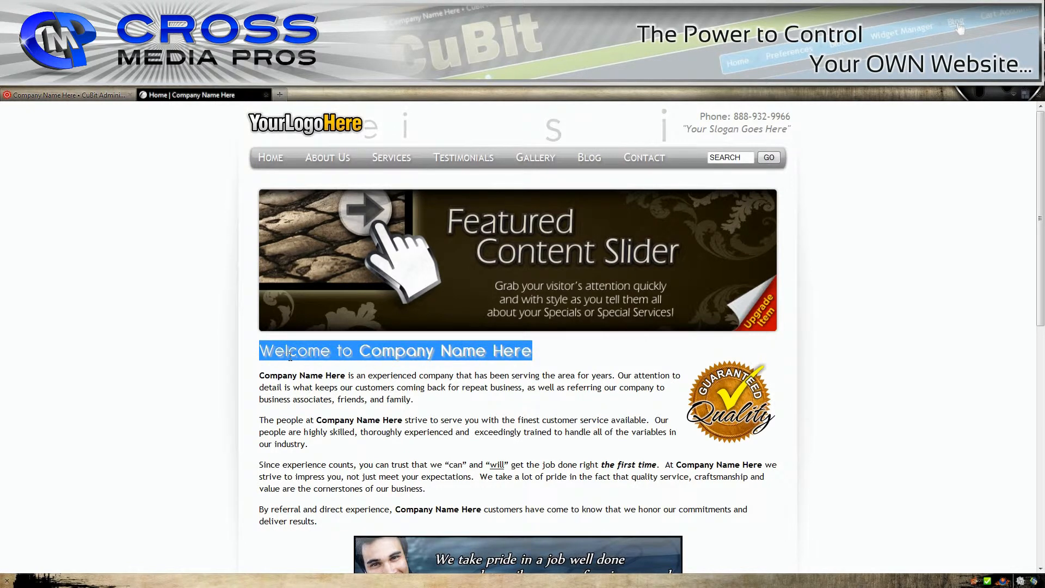
pyautogui.click(327, 158)
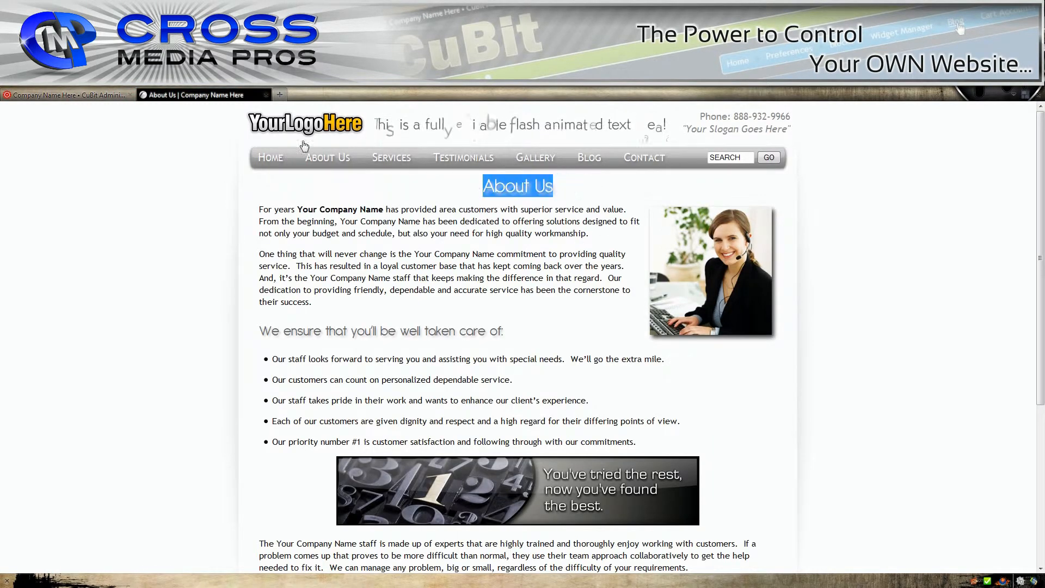
# Turn off Show Page Title in the page settings, apply the changes and reload the live About Us page.
pyautogui.click(66, 95)
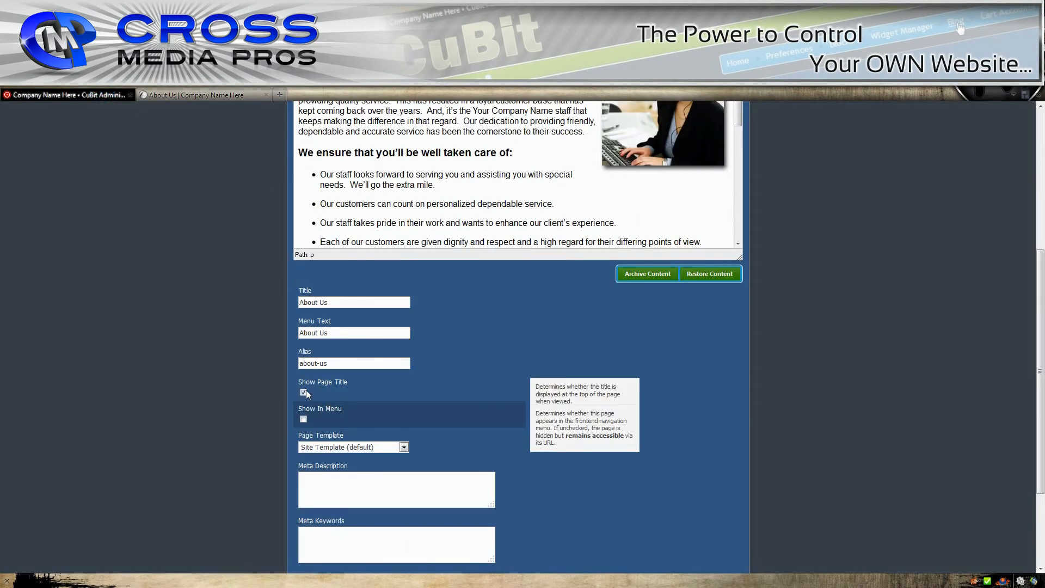
pyautogui.scroll(5, 241, 368)
pyautogui.click(719, 214)
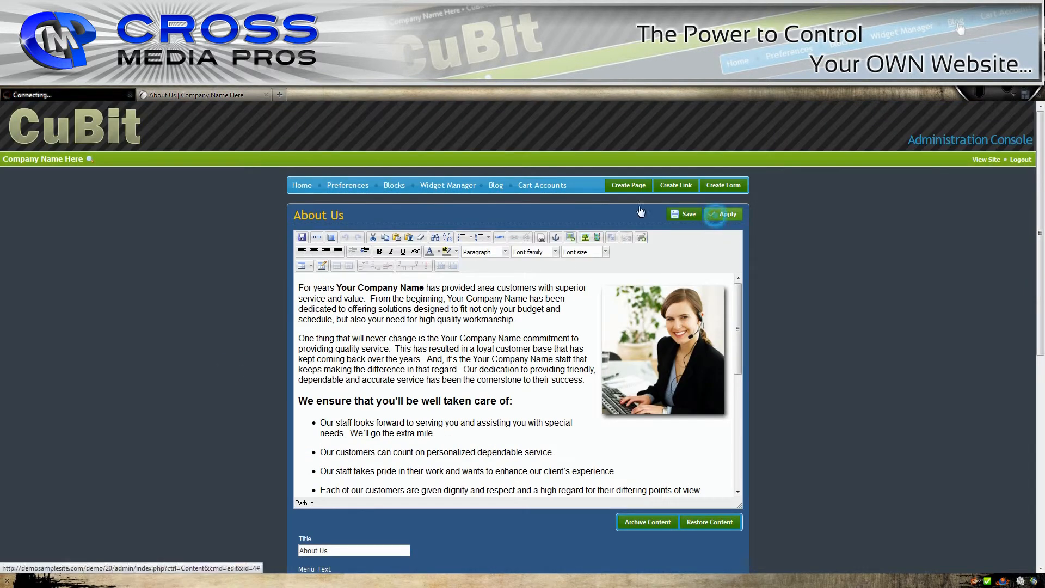
pyautogui.click(200, 96)
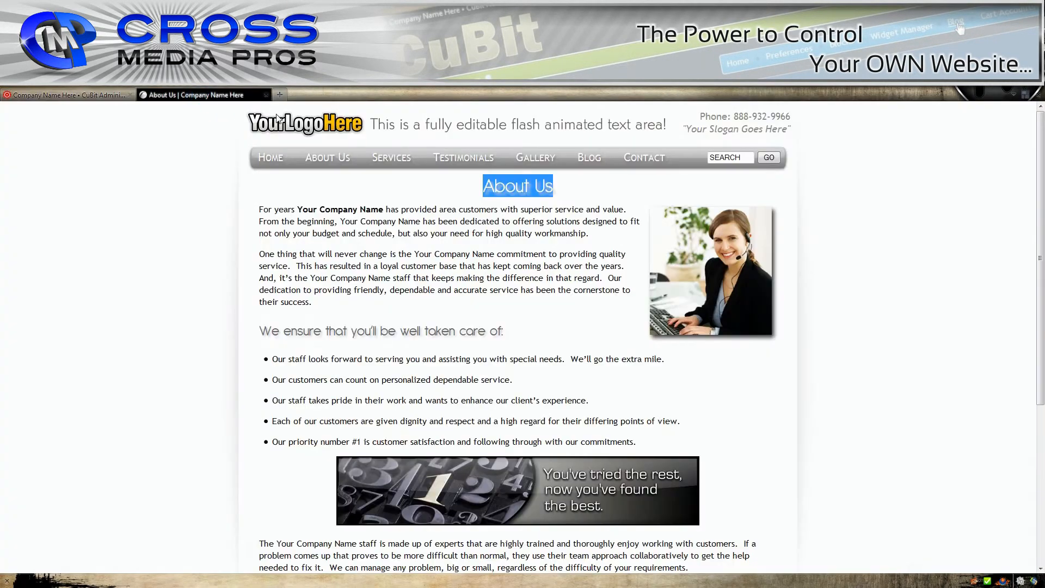
pyautogui.press('F5')
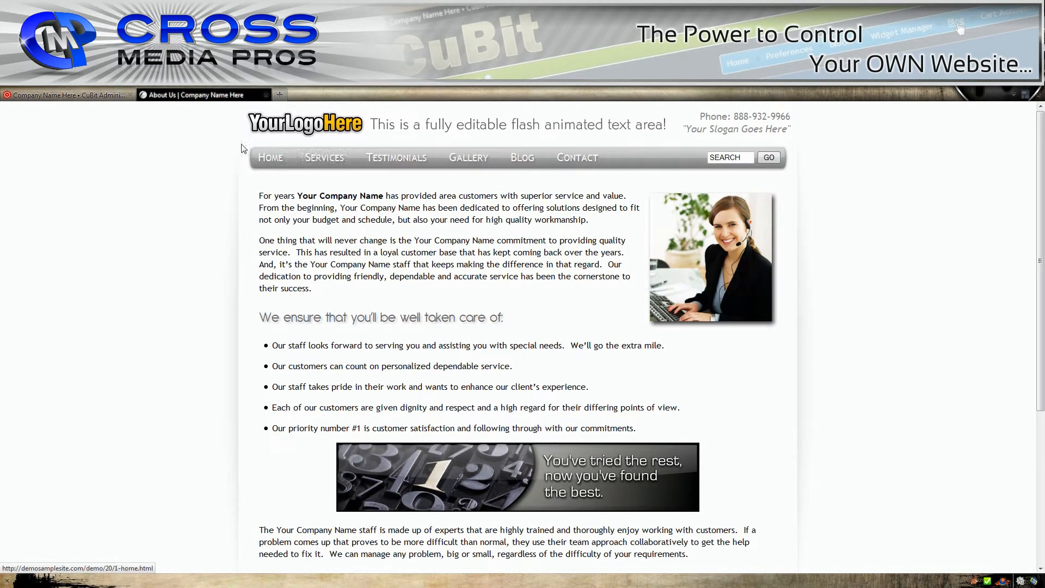
# Turn Show In Menu back on for the About Us page, apply it and reload the live page.
pyautogui.click(106, 92)
pyautogui.scroll(-3, 299, 433)
pyautogui.moveTo(309, 451)
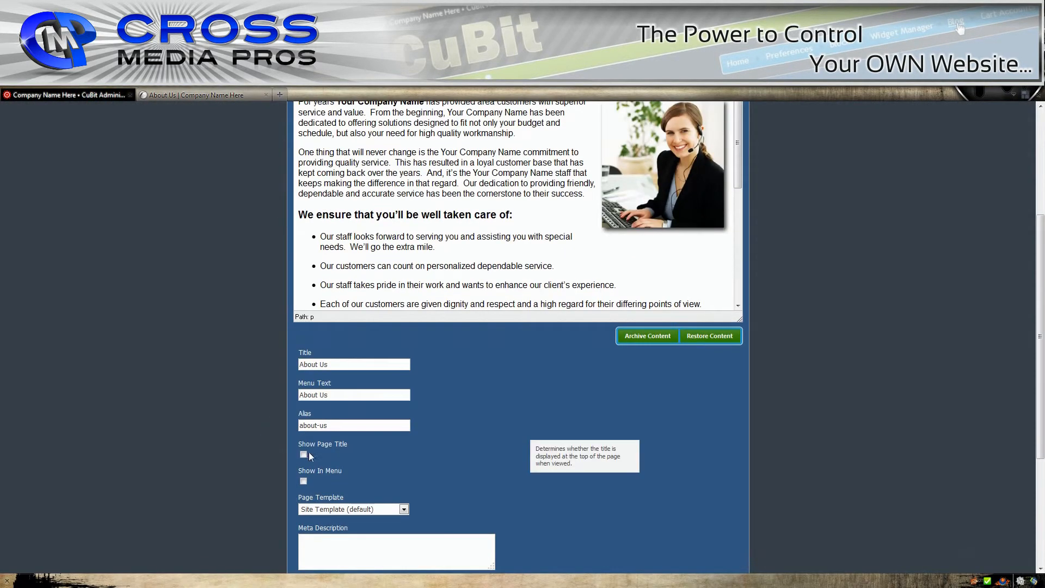
pyautogui.click(304, 481)
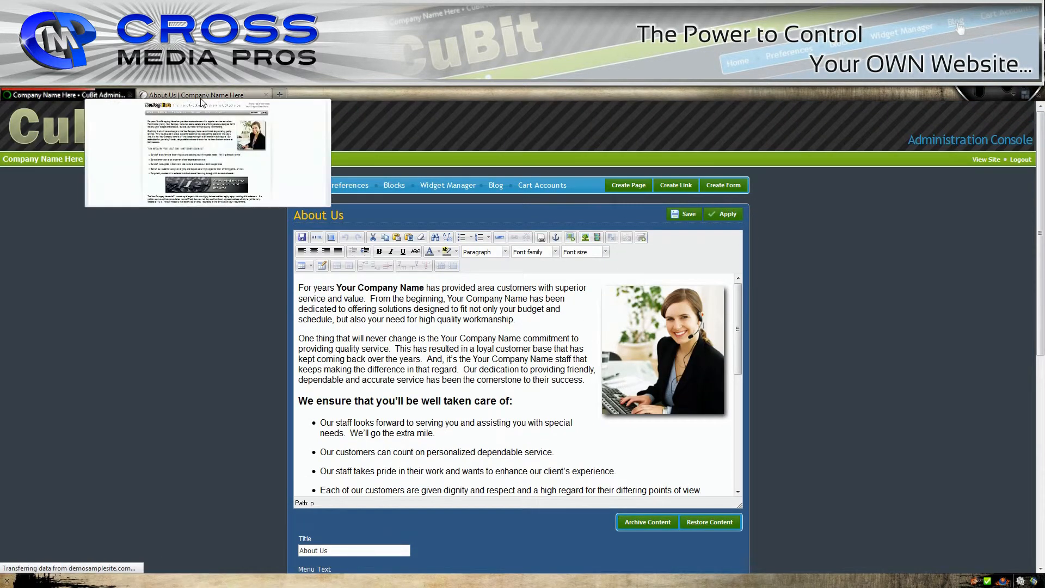
pyautogui.click(200, 95)
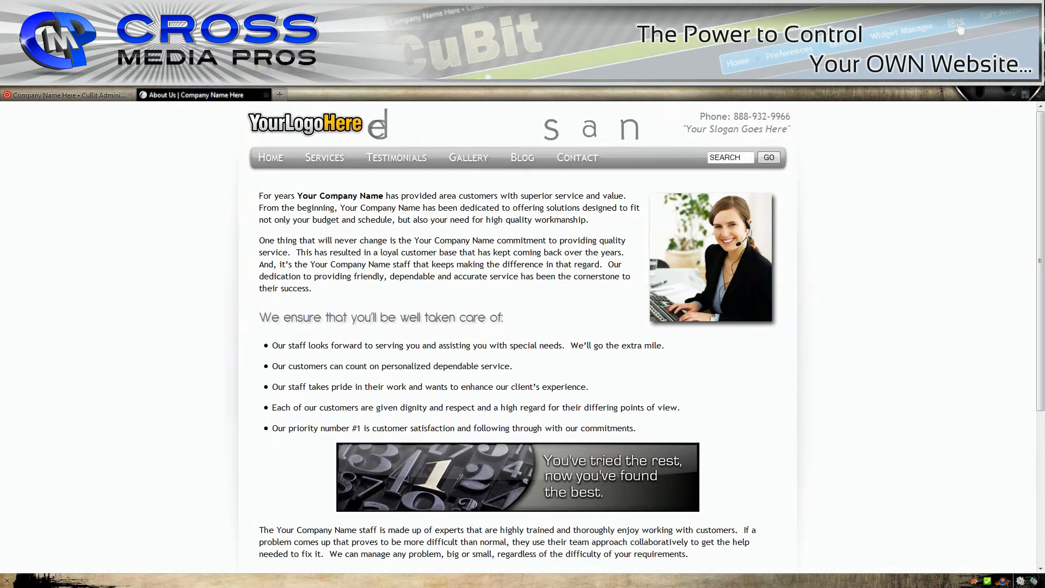
pyautogui.press('F5')
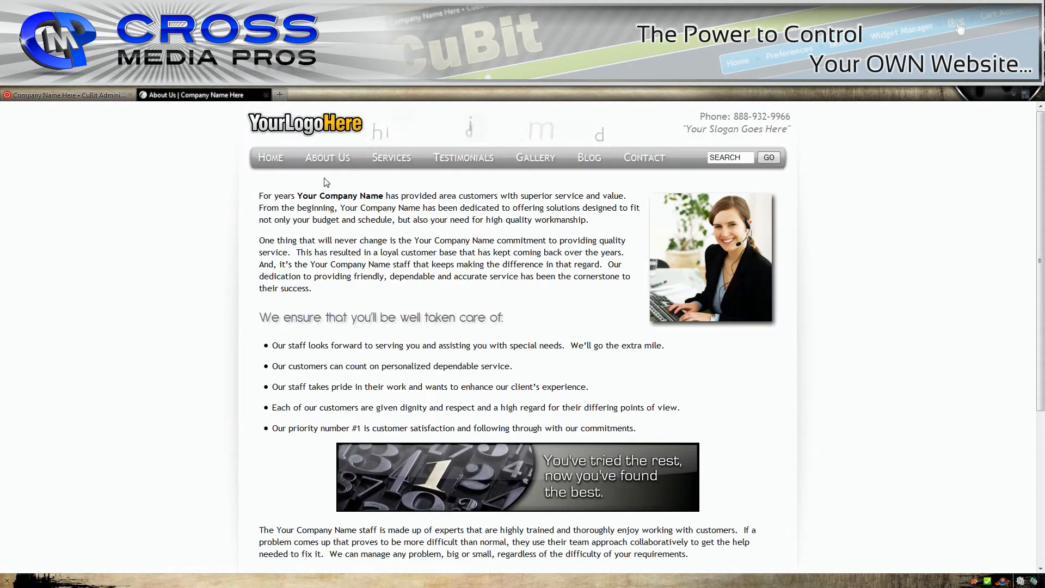
# Turn Show Page Title back on in the About Us page settings and apply the change.
pyautogui.click(116, 95)
pyautogui.scroll(-3, 223, 322)
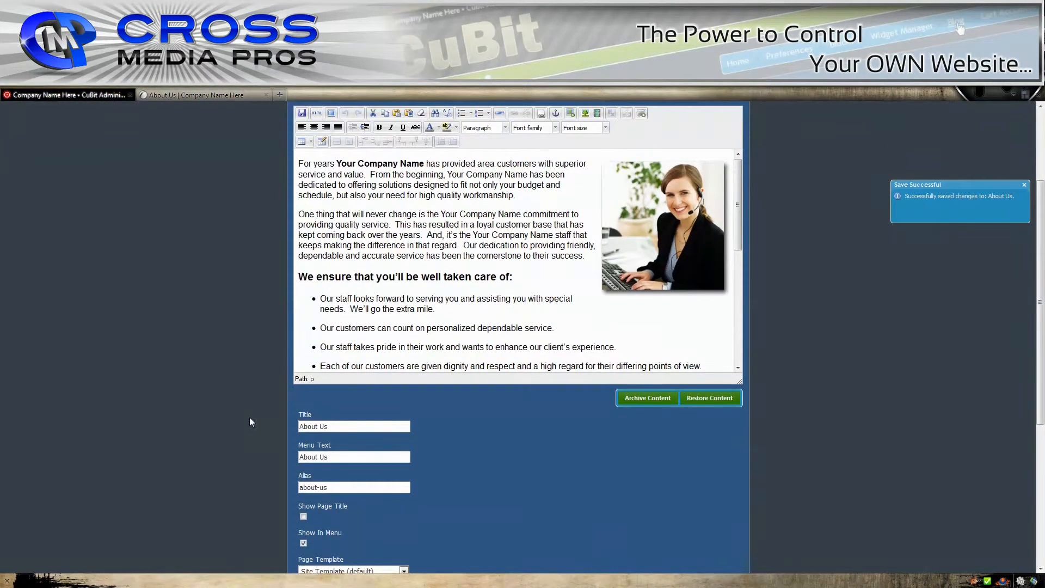
pyautogui.scroll(-2, 272, 430)
pyautogui.click(304, 452)
pyautogui.scroll(4, 201, 397)
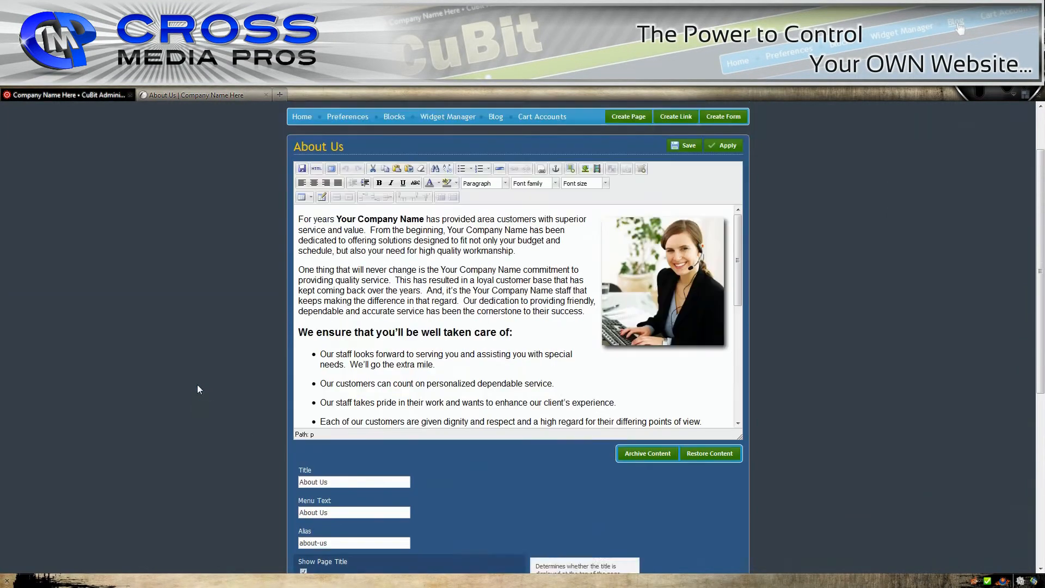
pyautogui.scroll(2, 199, 388)
pyautogui.click(727, 214)
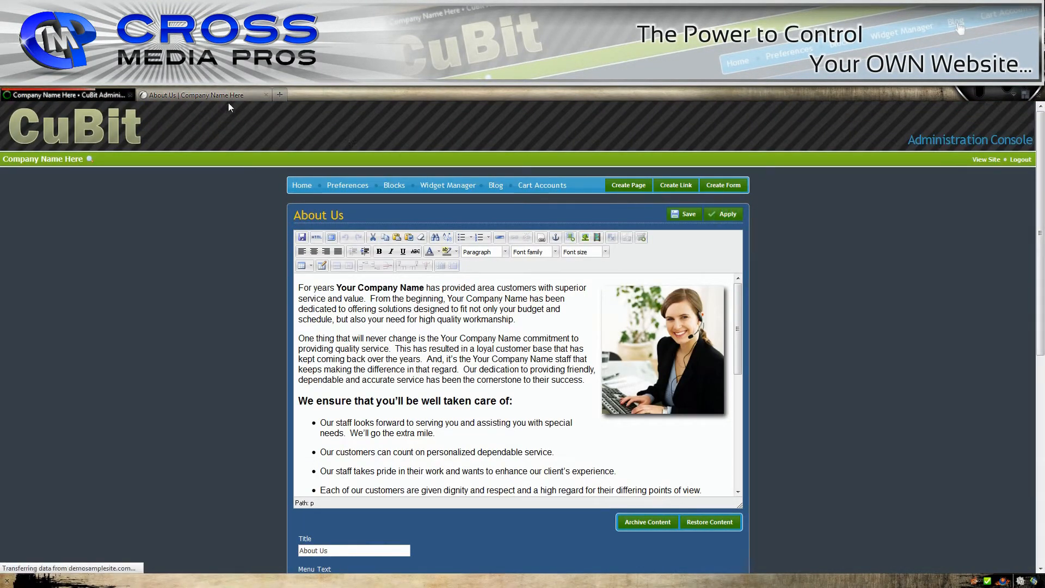
# Reload the live About Us page and highlight the page title above the content.
pyautogui.click(207, 94)
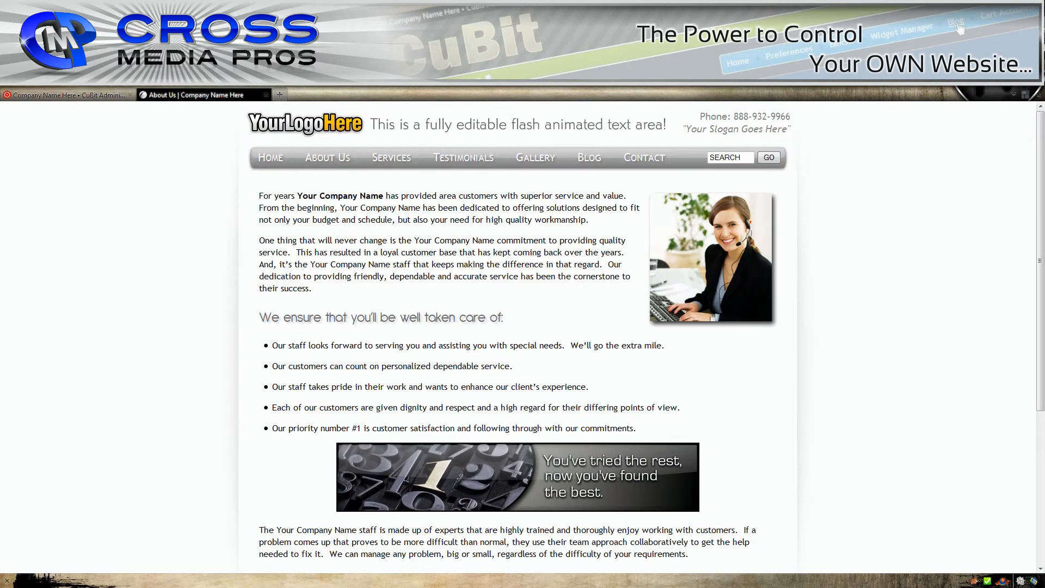
pyautogui.press('F5')
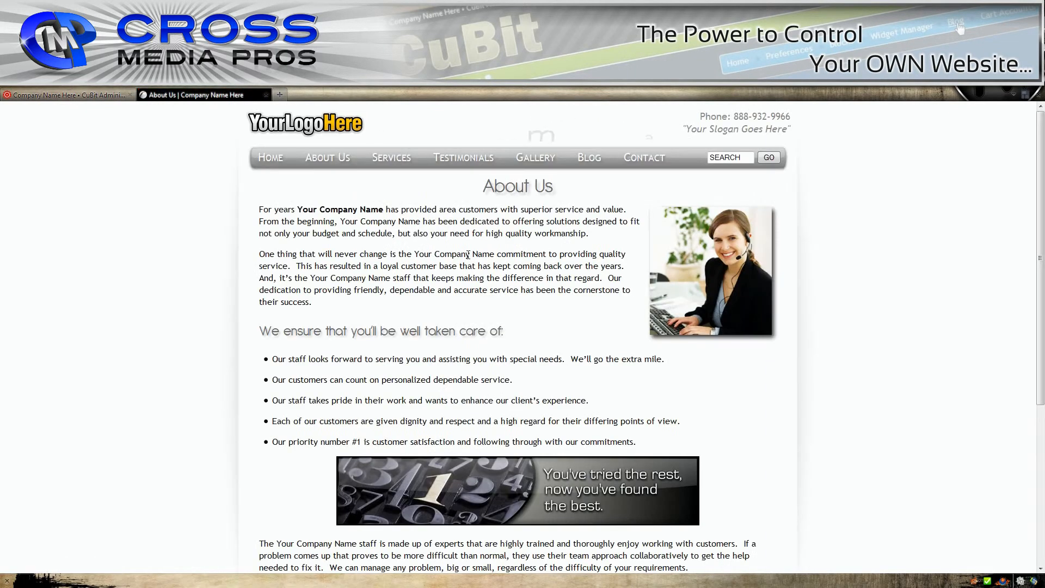
pyautogui.tripleClick(507, 188)
pyautogui.click(169, 252)
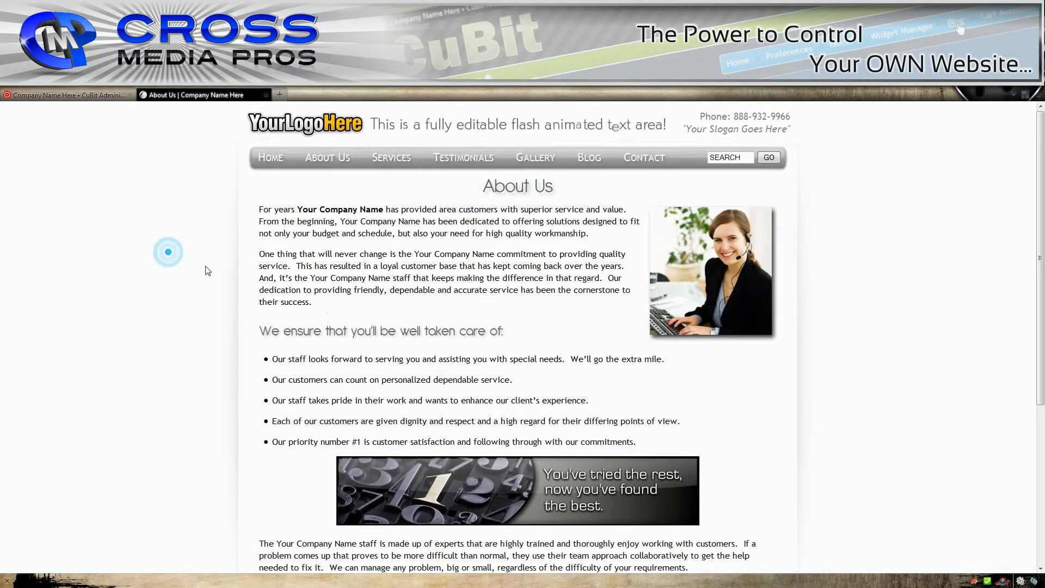
pyautogui.moveTo(564, 195); pyautogui.dragTo(458, 193)
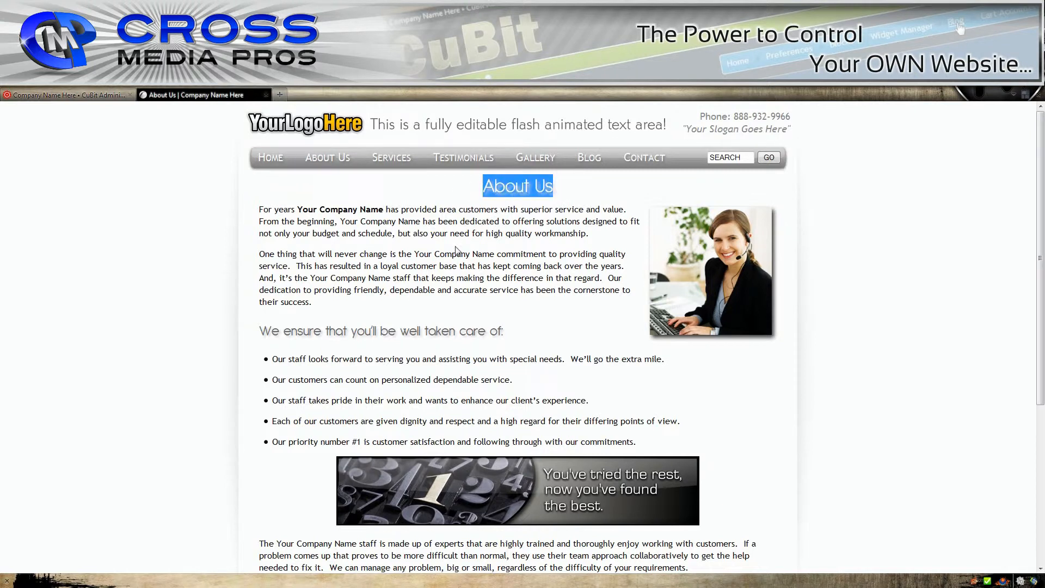
# Return to the About Us page editor and review the title, menu, template and meta settings below the content.
pyautogui.click(100, 94)
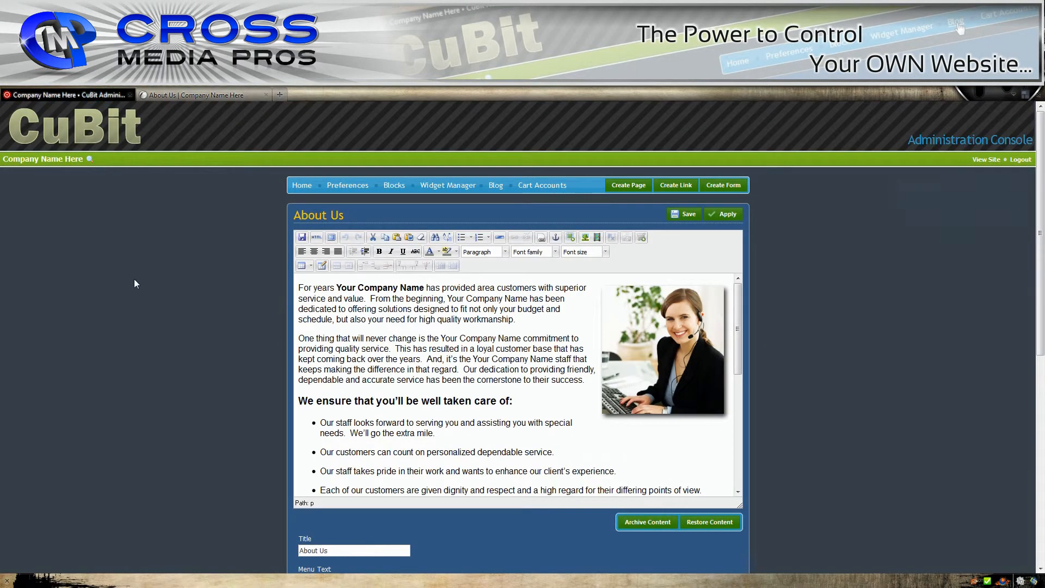
pyautogui.scroll(-1, 191, 353)
pyautogui.scroll(-3, 191, 353)
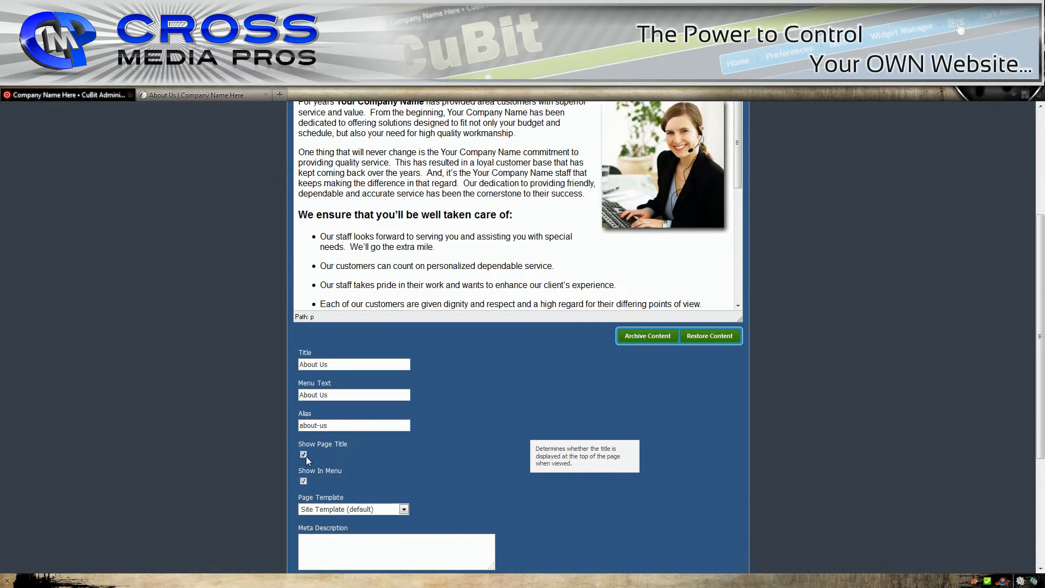
pyautogui.scroll(3, 224, 344)
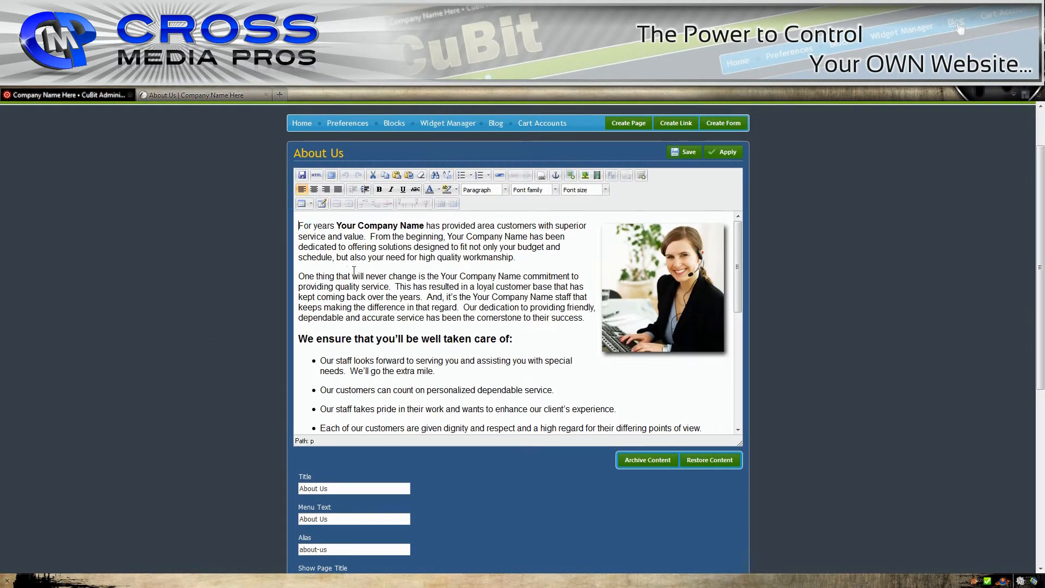
pyautogui.scroll(-5, 243, 277)
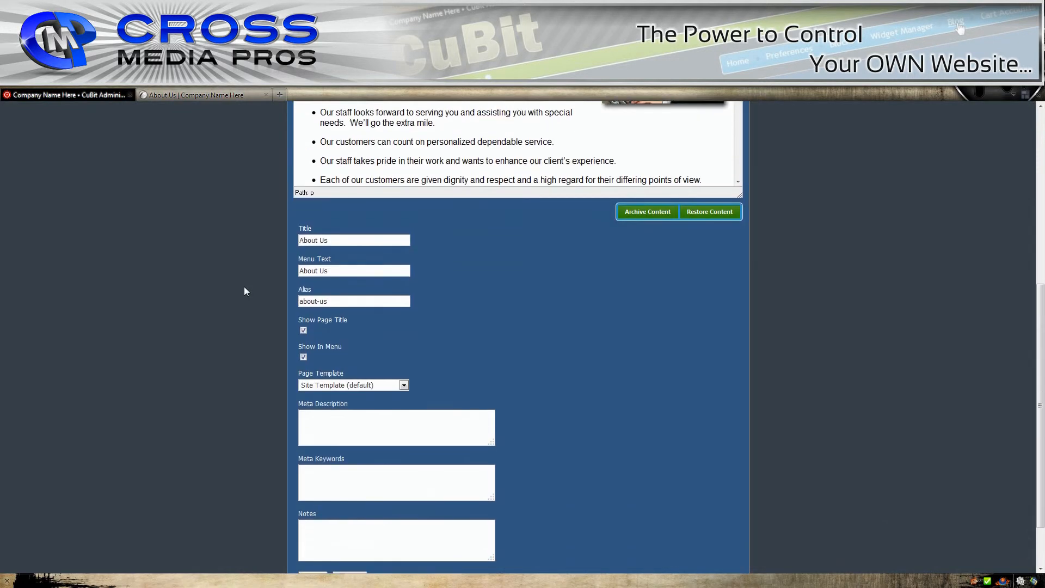
pyautogui.scroll(6, 256, 340)
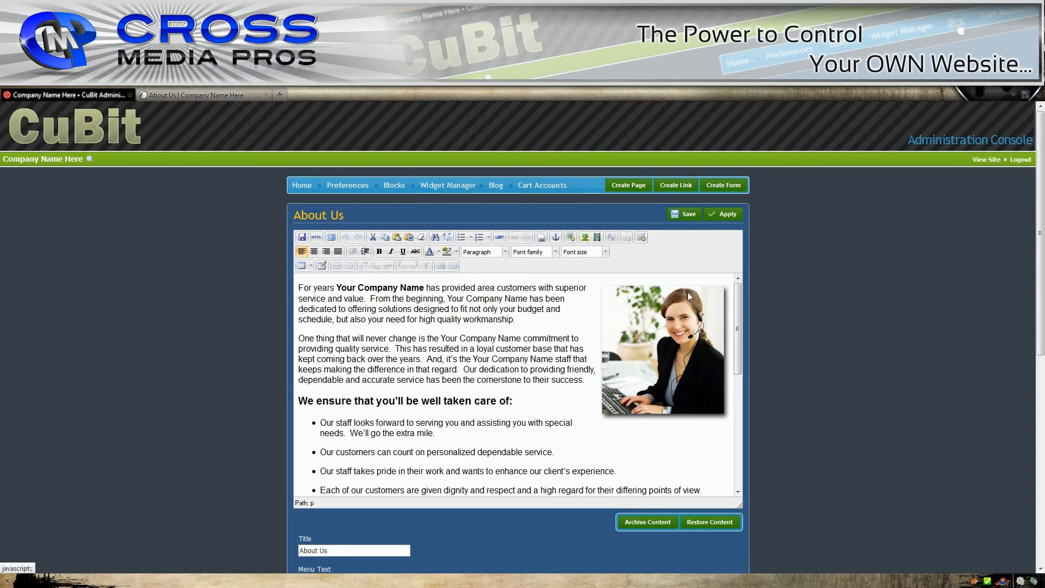
pyautogui.click(513, 294)
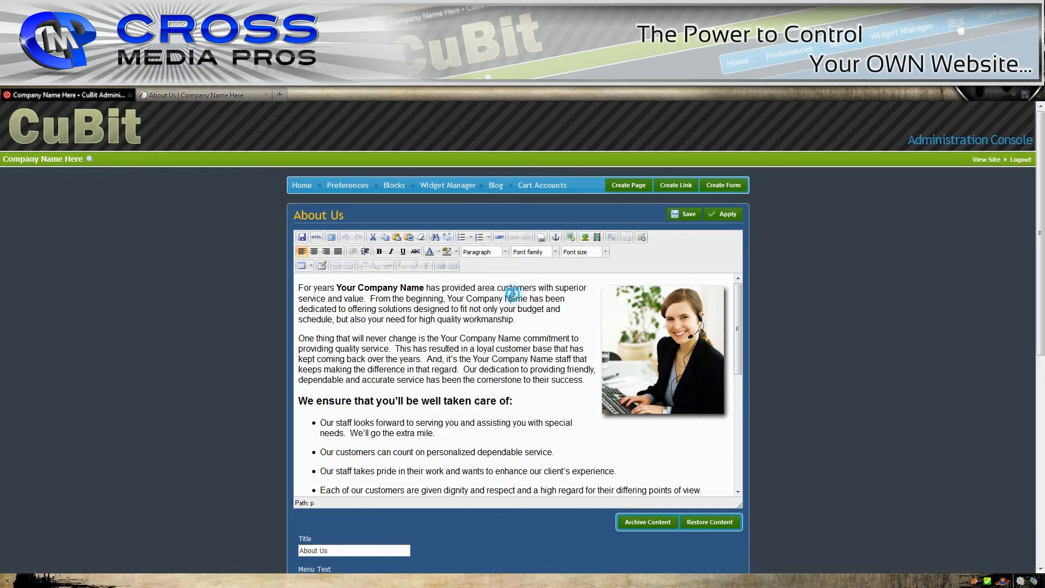
pyautogui.click(535, 287)
pyautogui.click(538, 288)
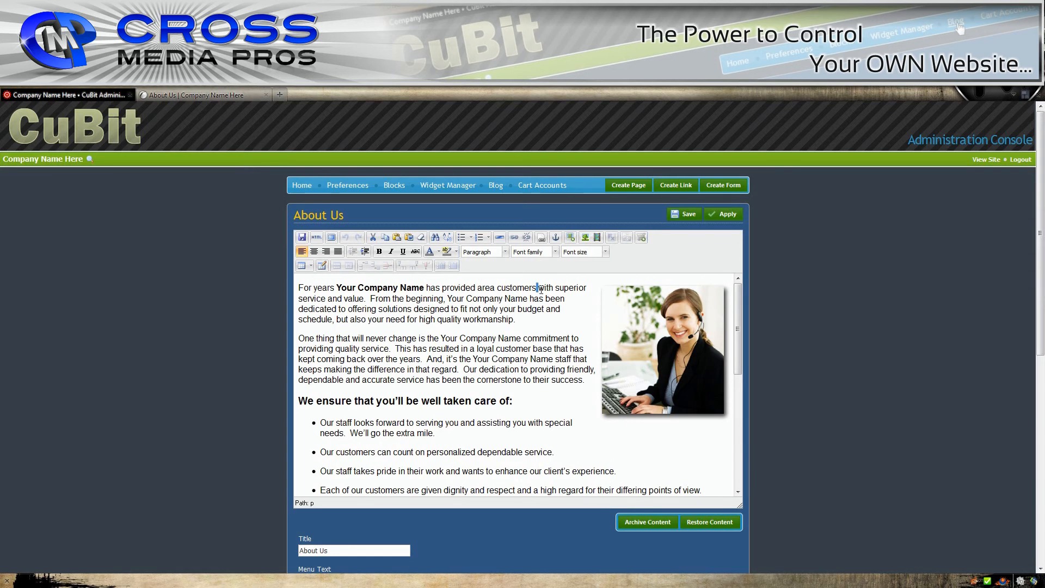
pyautogui.click(554, 286)
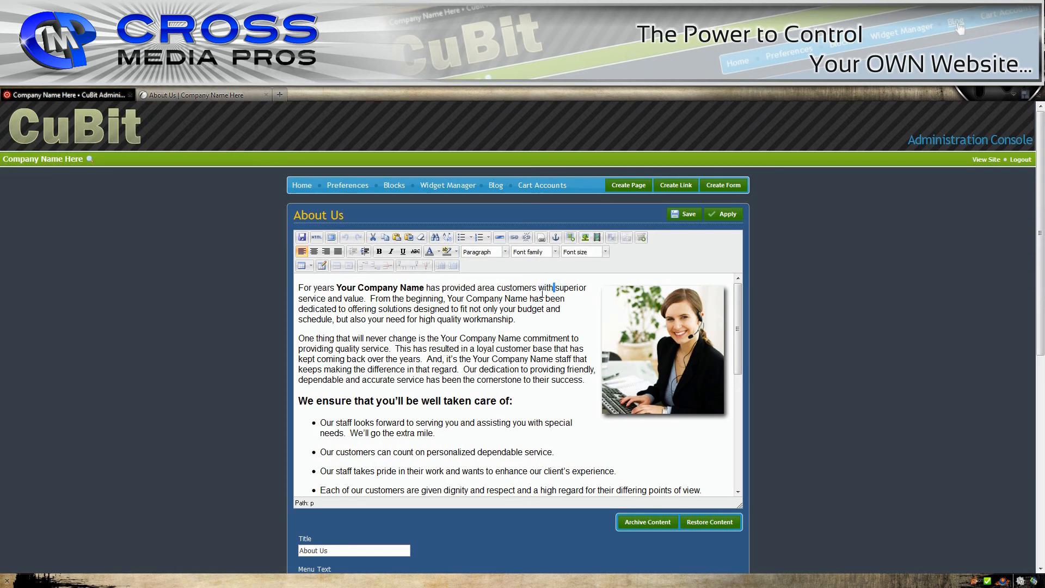